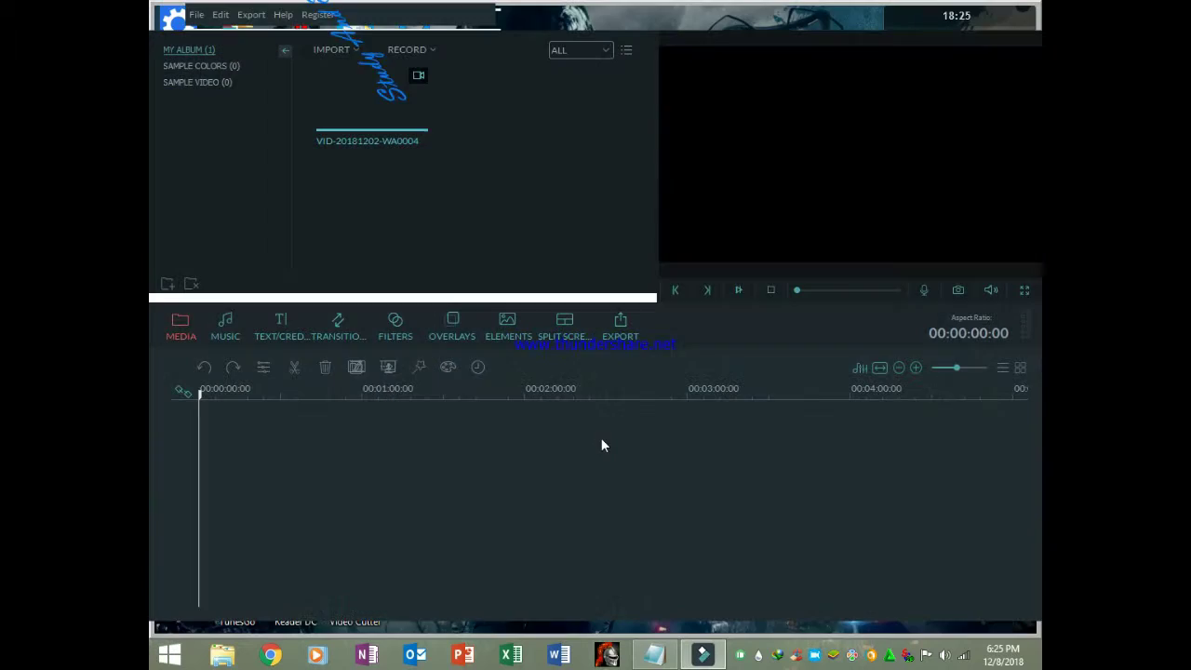
- Remove the existing VID-20181202-WA0004 clip from the media album
{"action": "right_click", "coordinate": [428, 123]}
{"action": "left_click", "coordinate": [452, 236]}
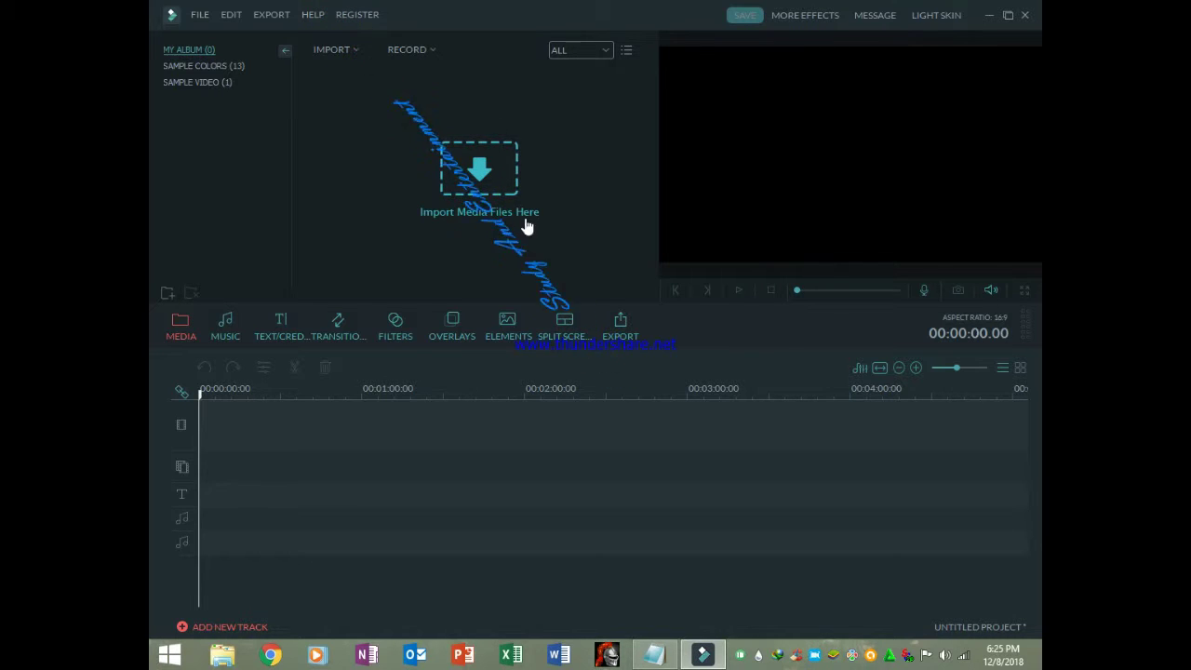
- Import the video VID-20181202-WA0002 from the my vid folder on the Entertainment (F:) drive
{"action": "left_click", "coordinate": [490, 168]}
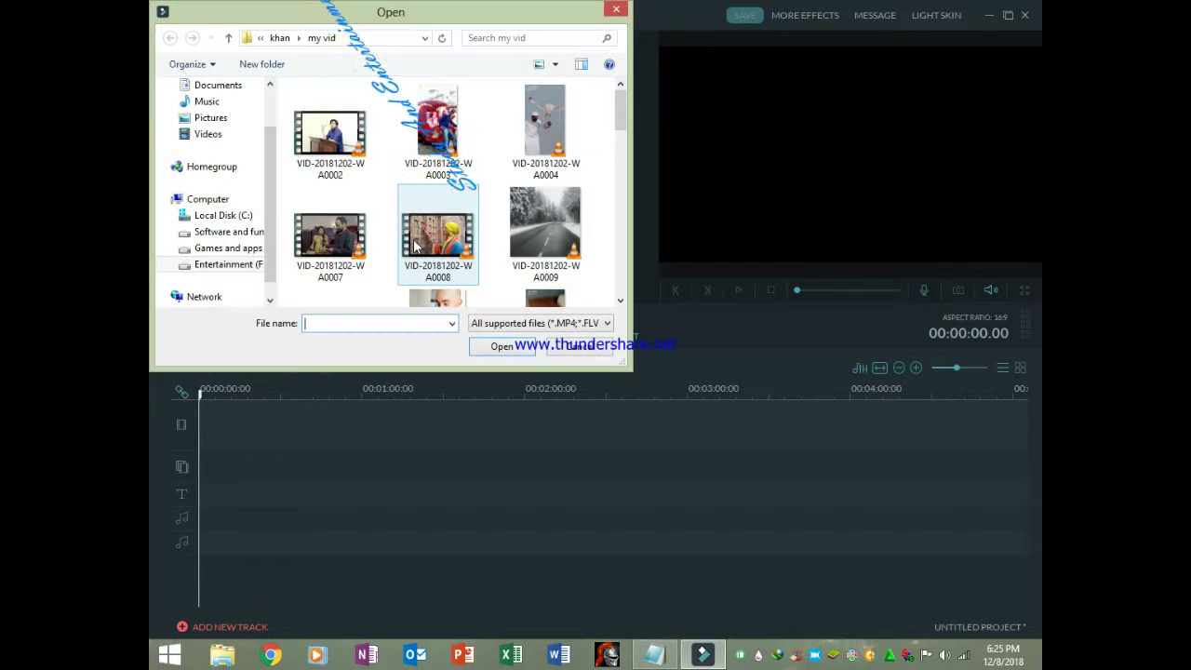
{"action": "left_click_drag", "start_coordinate": [617, 127], "coordinate": [624, 163]}
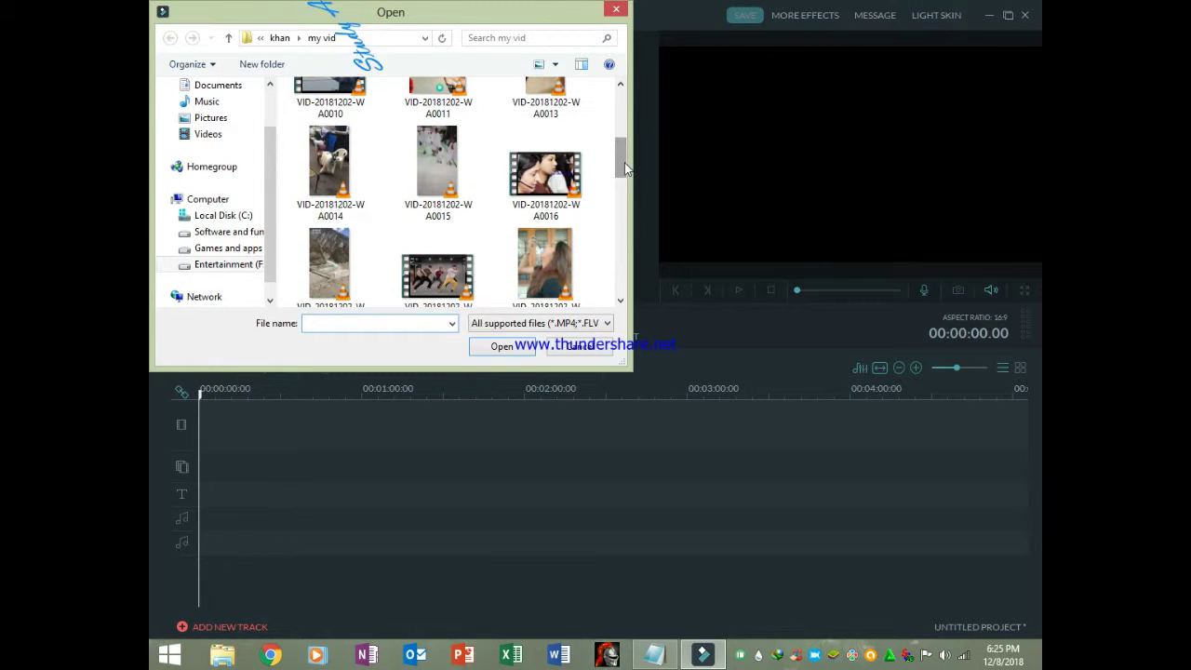
{"action": "left_click", "coordinate": [229, 265]}
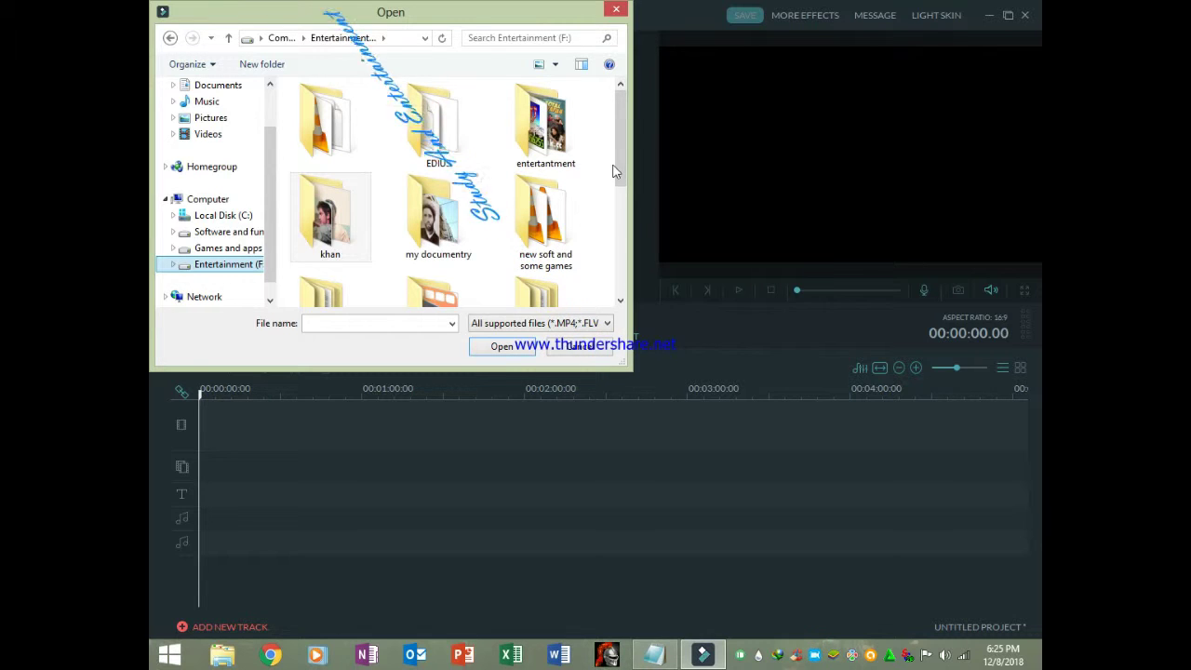
{"action": "double_click", "coordinate": [233, 266]}
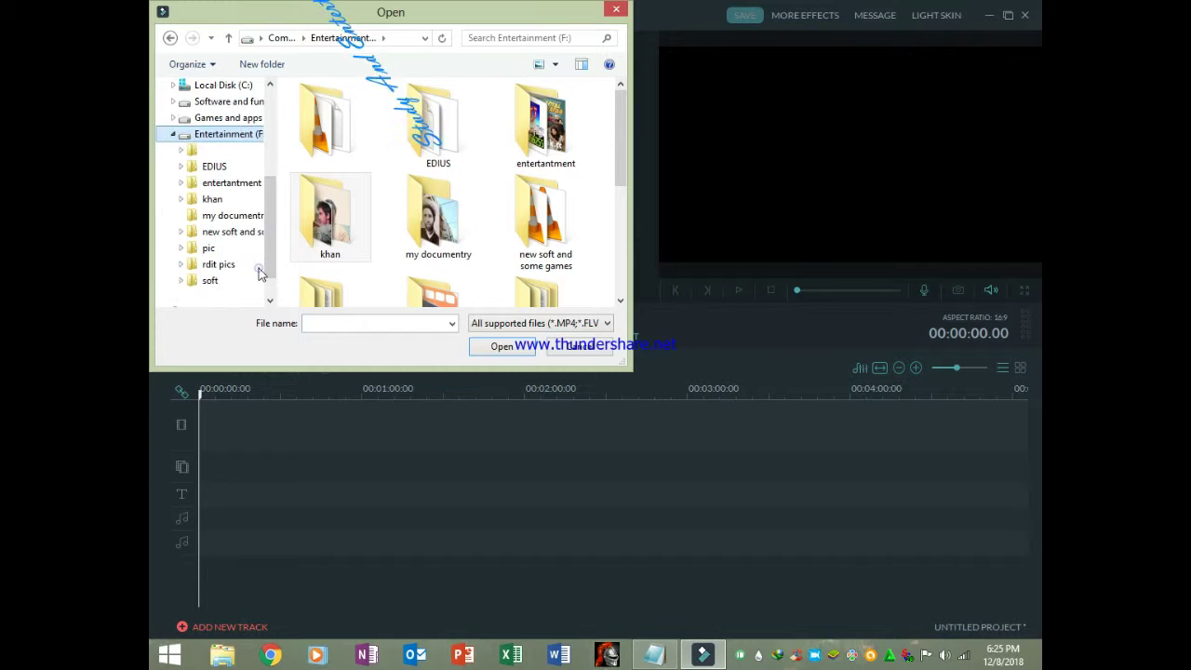
{"action": "left_click", "coordinate": [213, 137]}
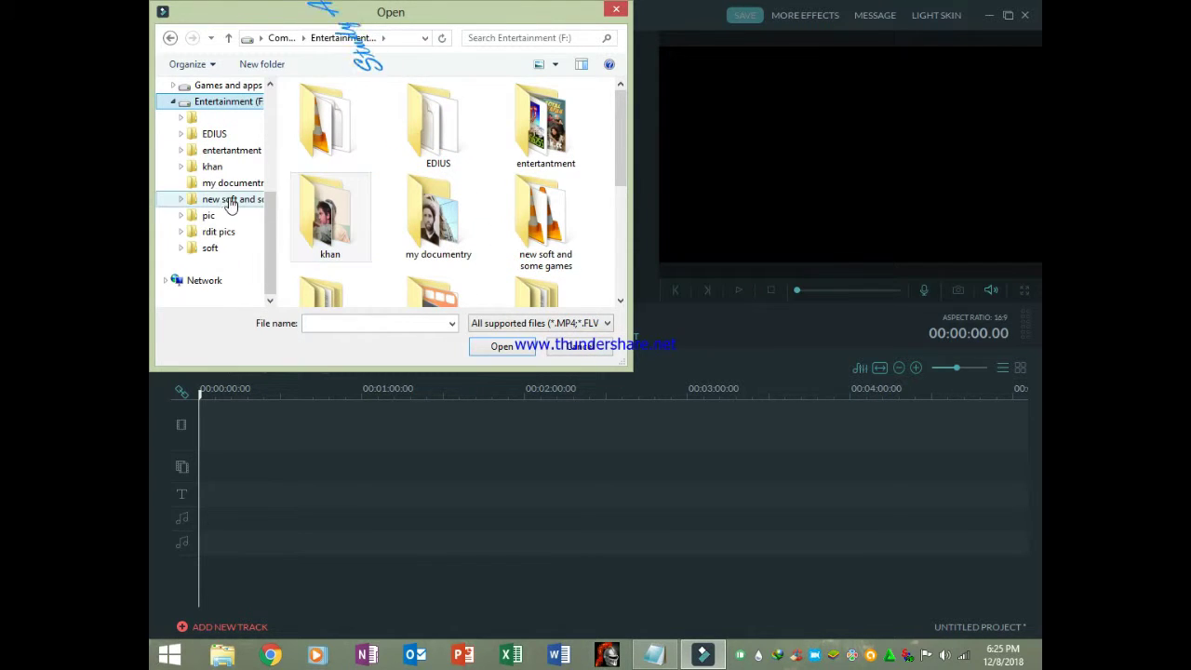
{"action": "double_click", "coordinate": [331, 214]}
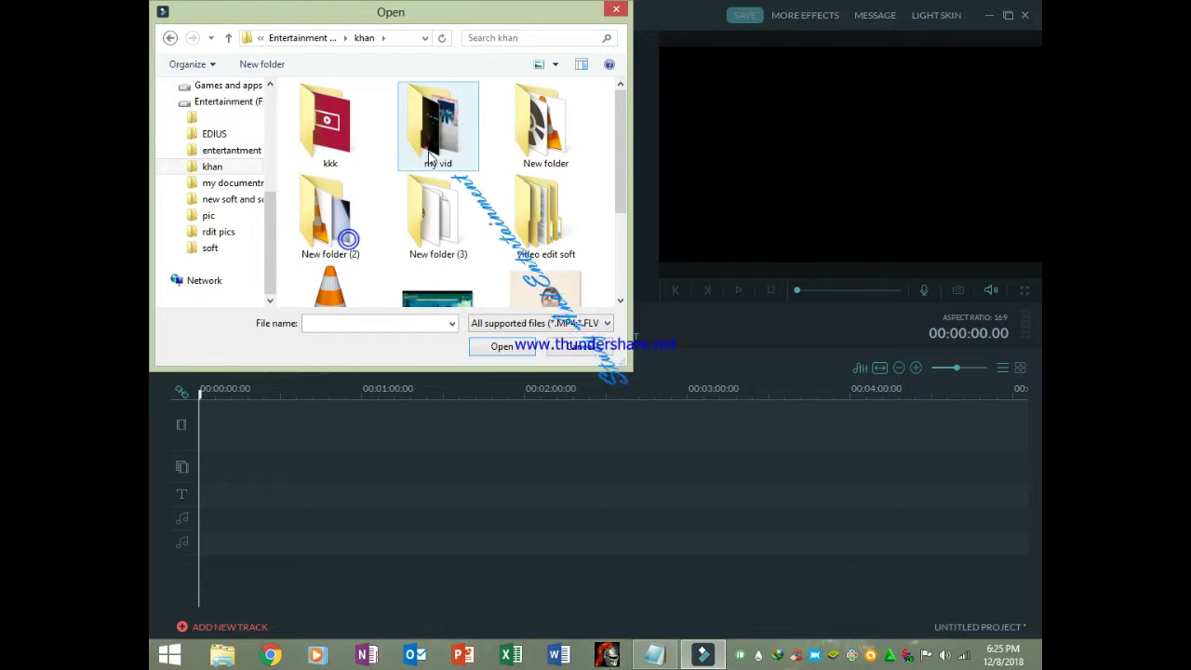
{"action": "double_click", "coordinate": [430, 148]}
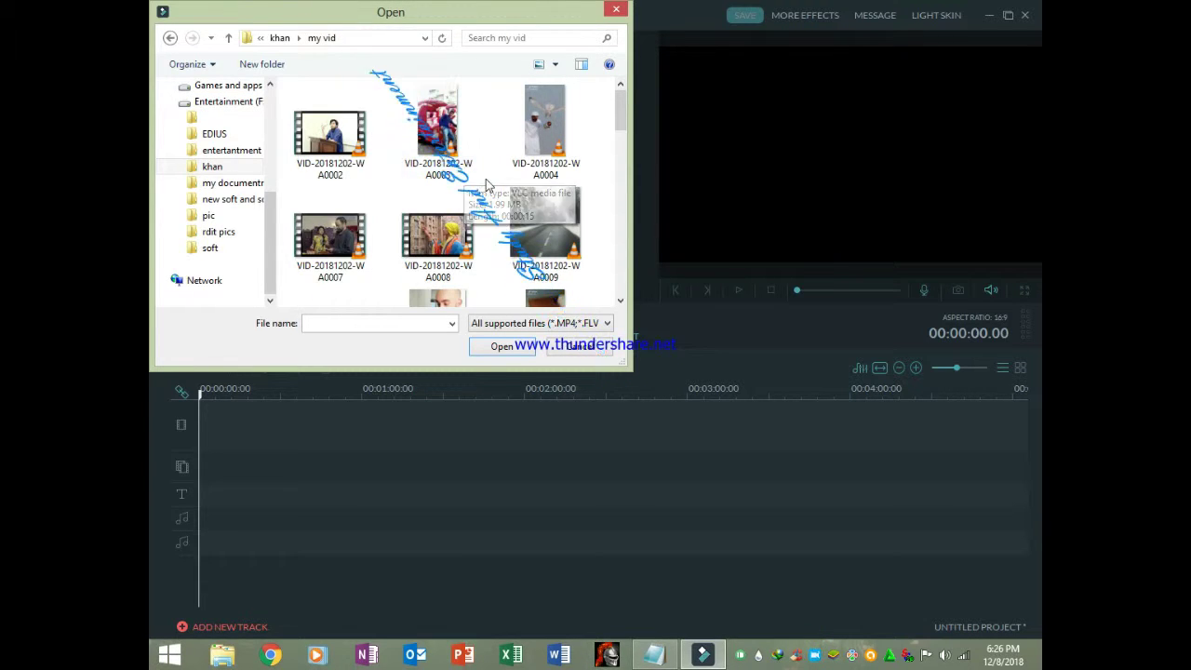
{"action": "double_click", "coordinate": [332, 173]}
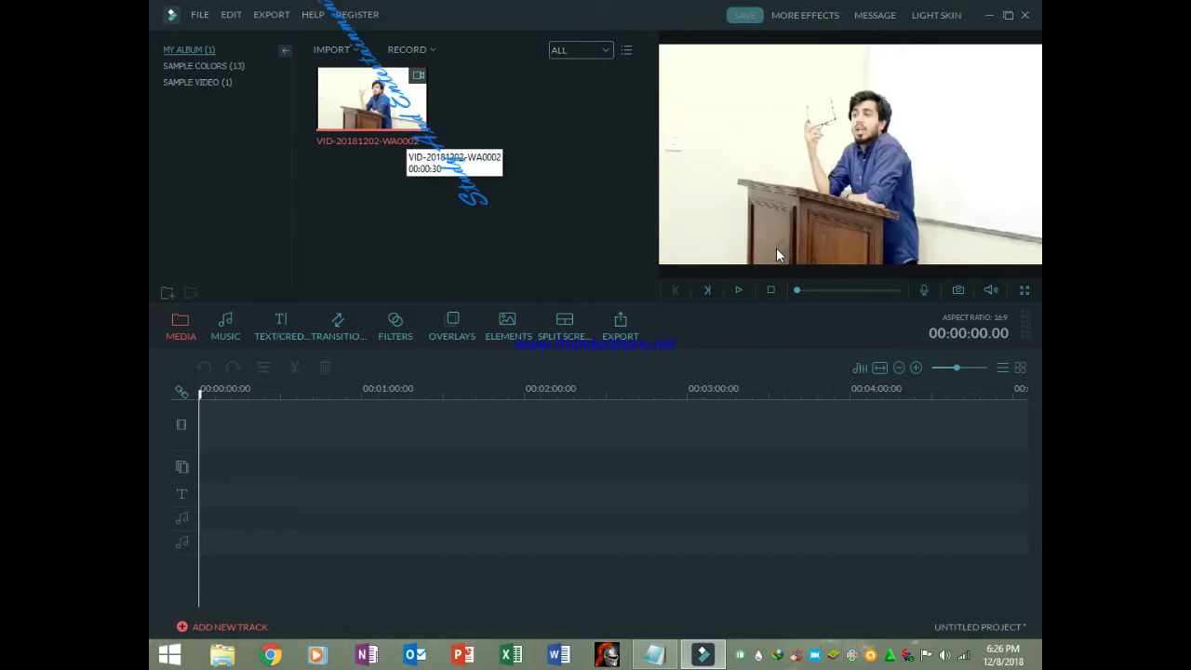
- Place the VID-20181202-WA0002 clip at the start of the timeline's video track
{"action": "left_click_drag", "start_coordinate": [400, 119], "coordinate": [397, 168]}
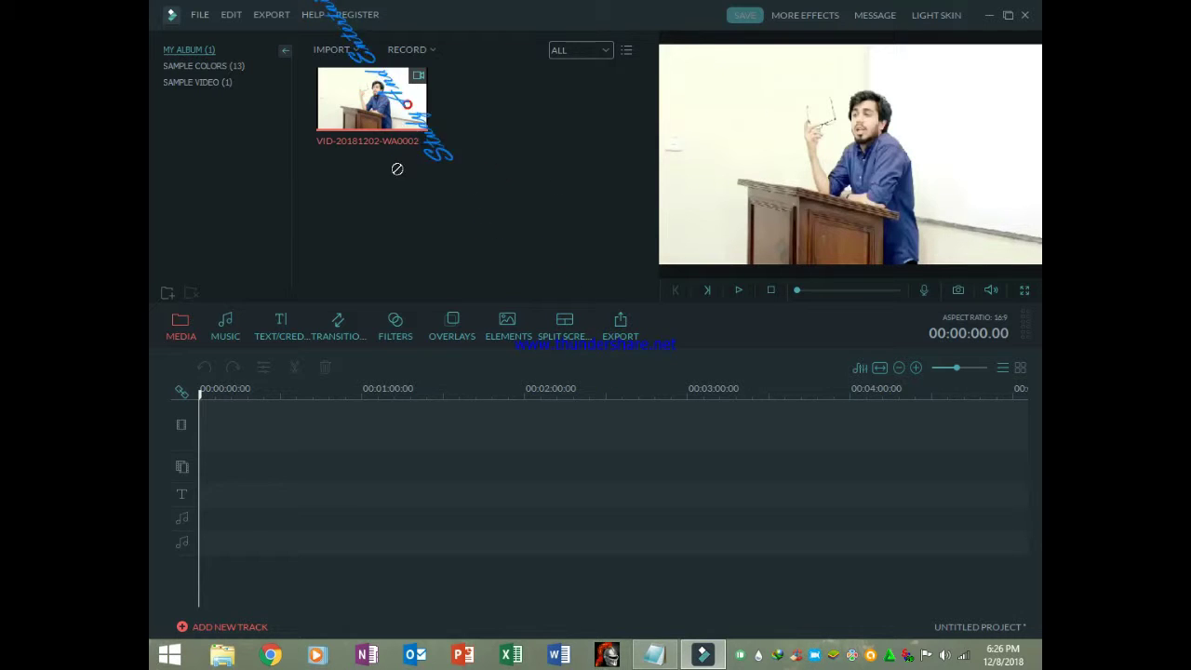
{"action": "left_click_drag", "start_coordinate": [380, 255], "coordinate": [389, 424]}
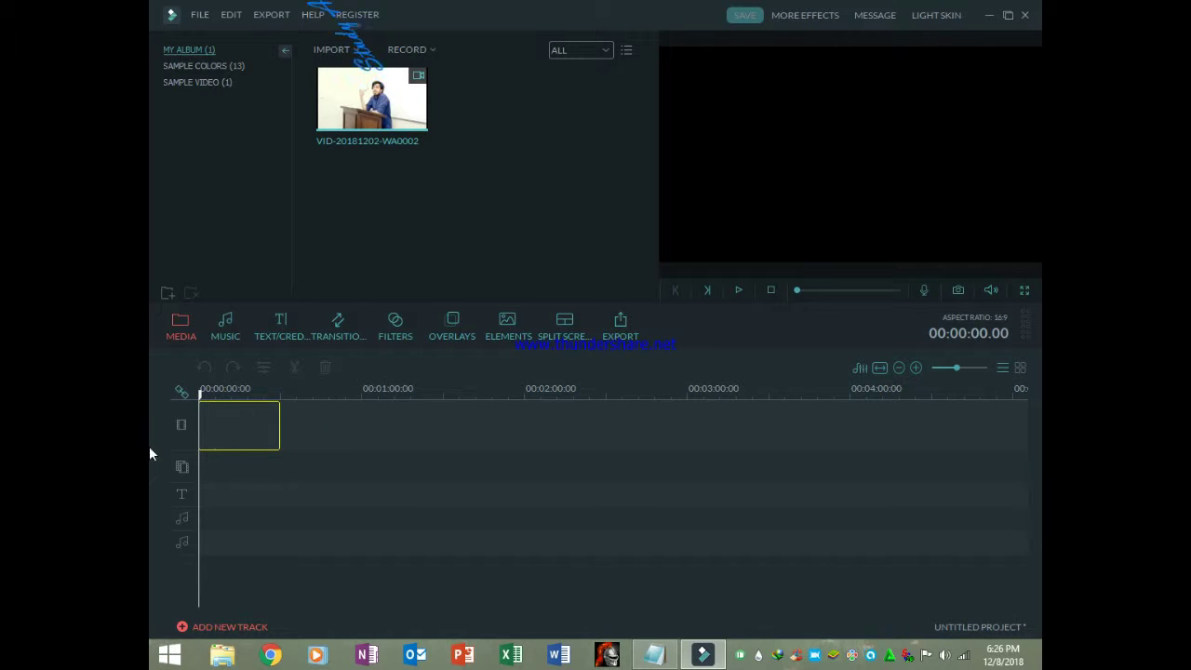
{"action": "left_click_drag", "start_coordinate": [149, 453], "coordinate": [164, 427]}
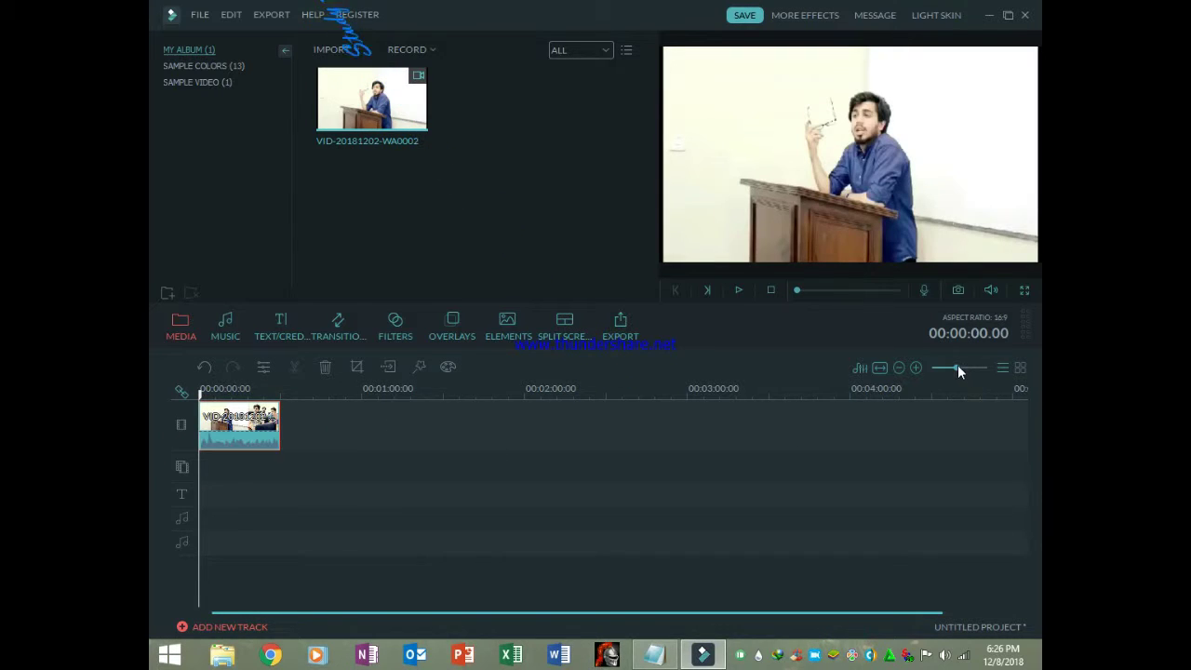
{"action": "left_click_drag", "start_coordinate": [958, 367], "coordinate": [969, 368]}
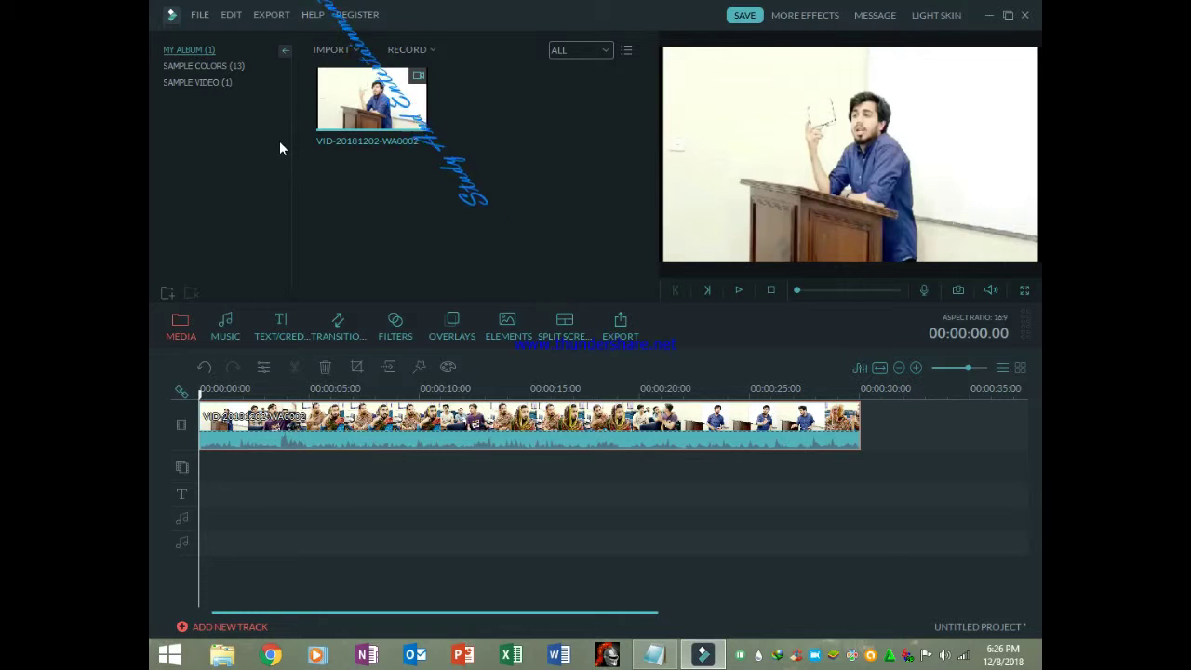
- Import the song "01 - A2 - Tum Hi Ho" from the entertantment\adio song folder on the Entertainment (F:) drive
{"action": "left_click", "coordinate": [335, 51]}
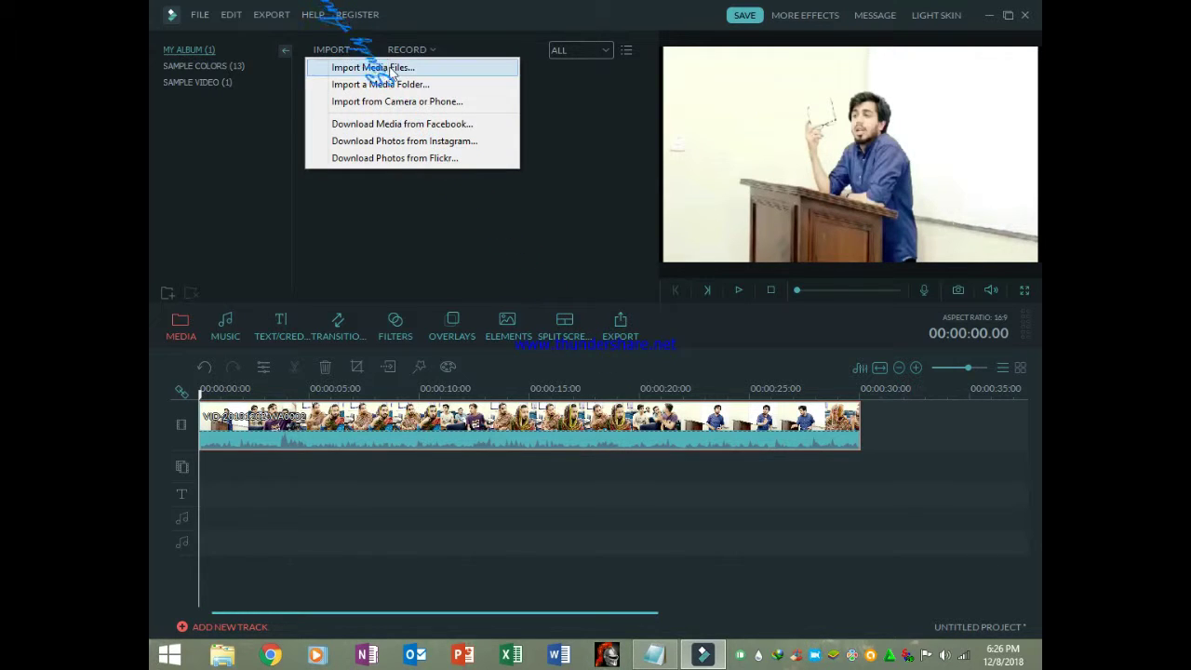
{"action": "left_click", "coordinate": [372, 68]}
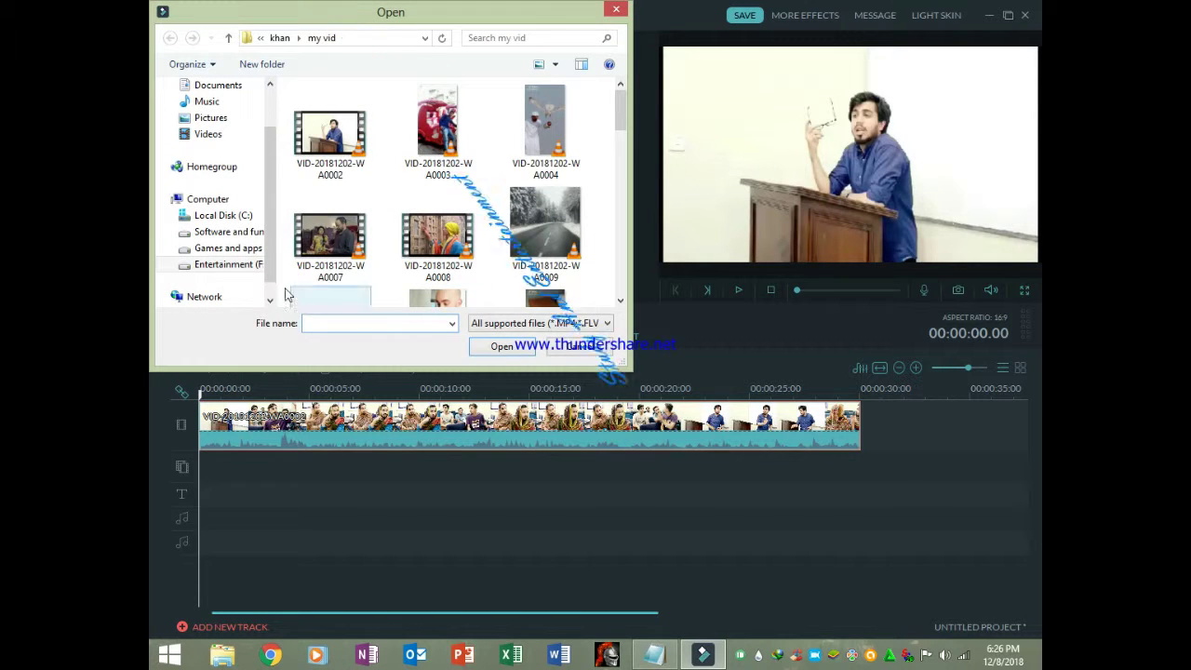
{"action": "left_click", "coordinate": [244, 265]}
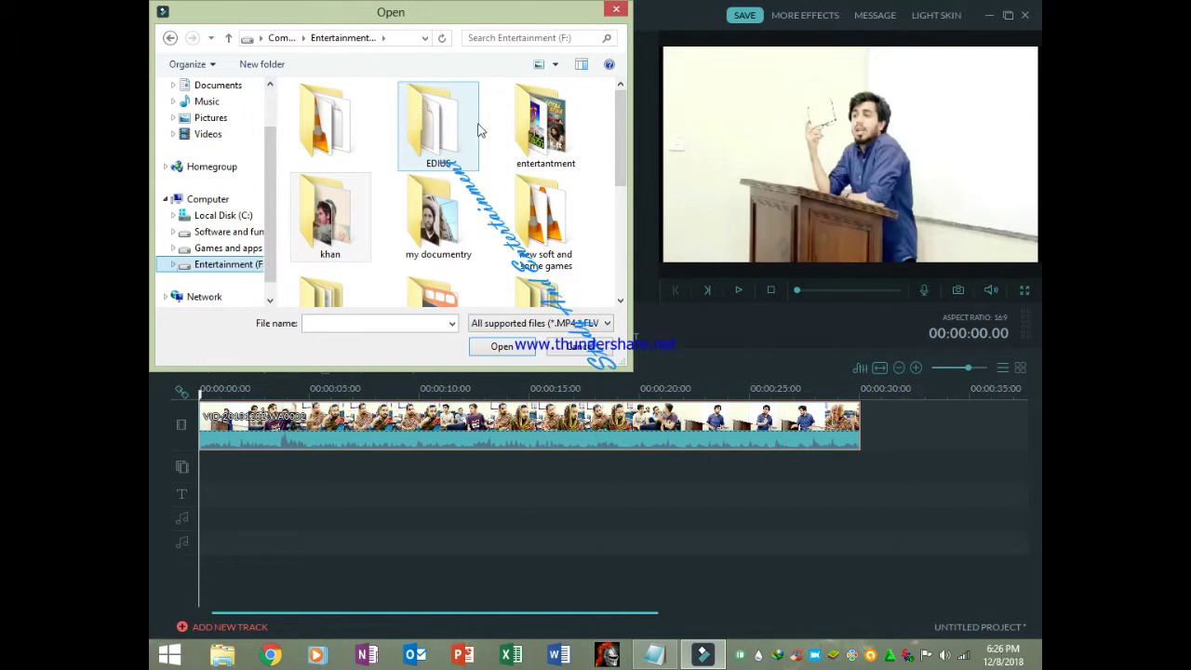
{"action": "double_click", "coordinate": [528, 123]}
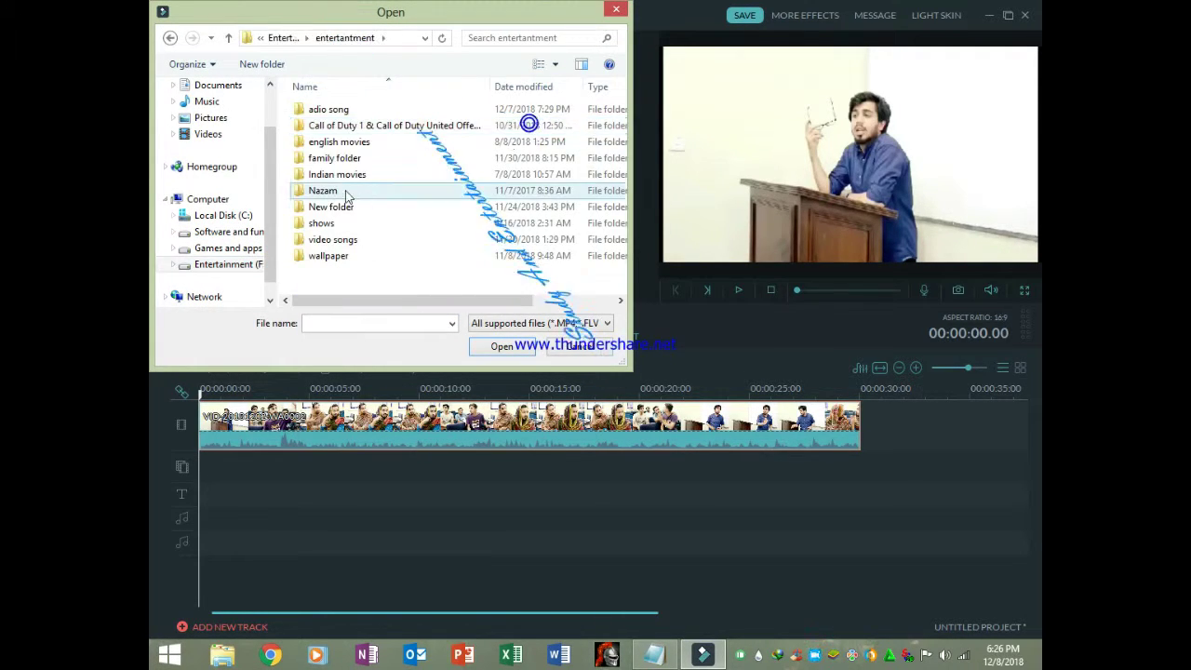
{"action": "double_click", "coordinate": [327, 110]}
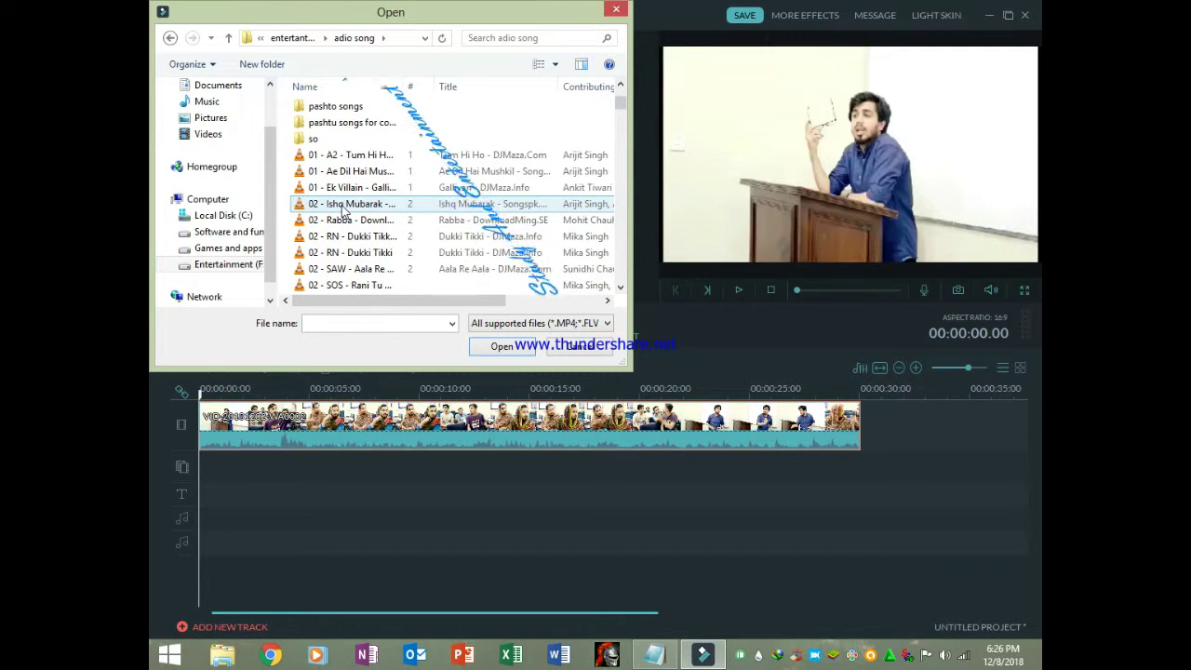
{"action": "left_click", "coordinate": [358, 156]}
{"action": "key", "text": "Return"}
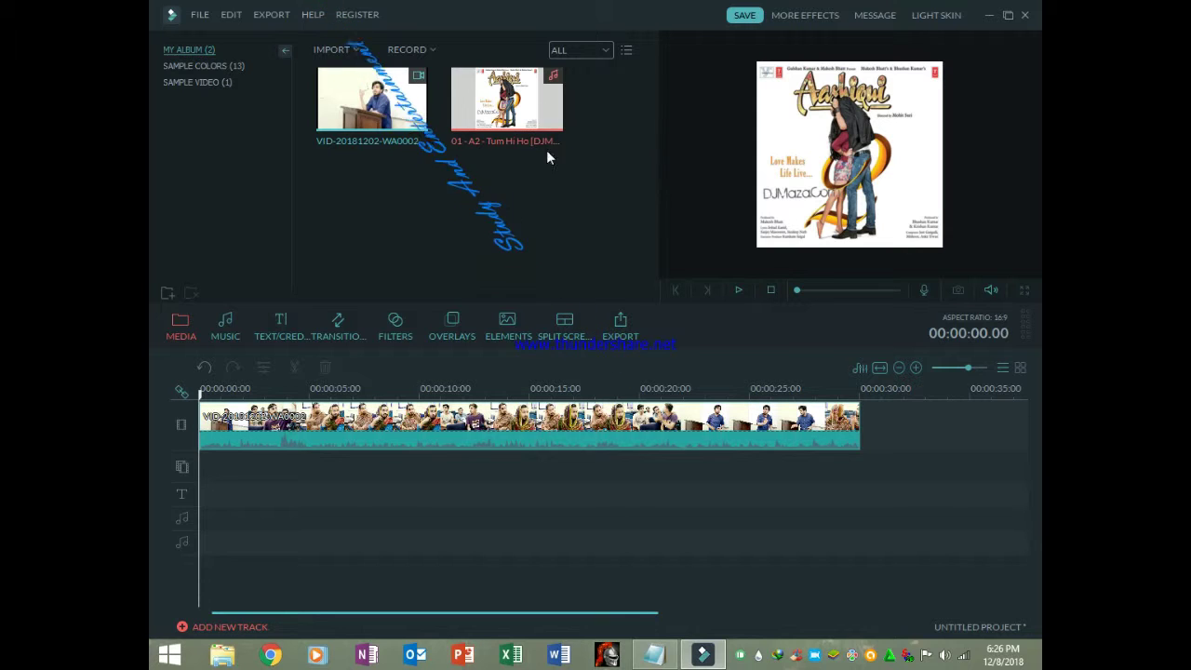
- Place the Tum Hi Ho song at the start of the first audio track, preview it briefly, and return the playhead to the start
{"action": "left_click_drag", "start_coordinate": [550, 113], "coordinate": [205, 531]}
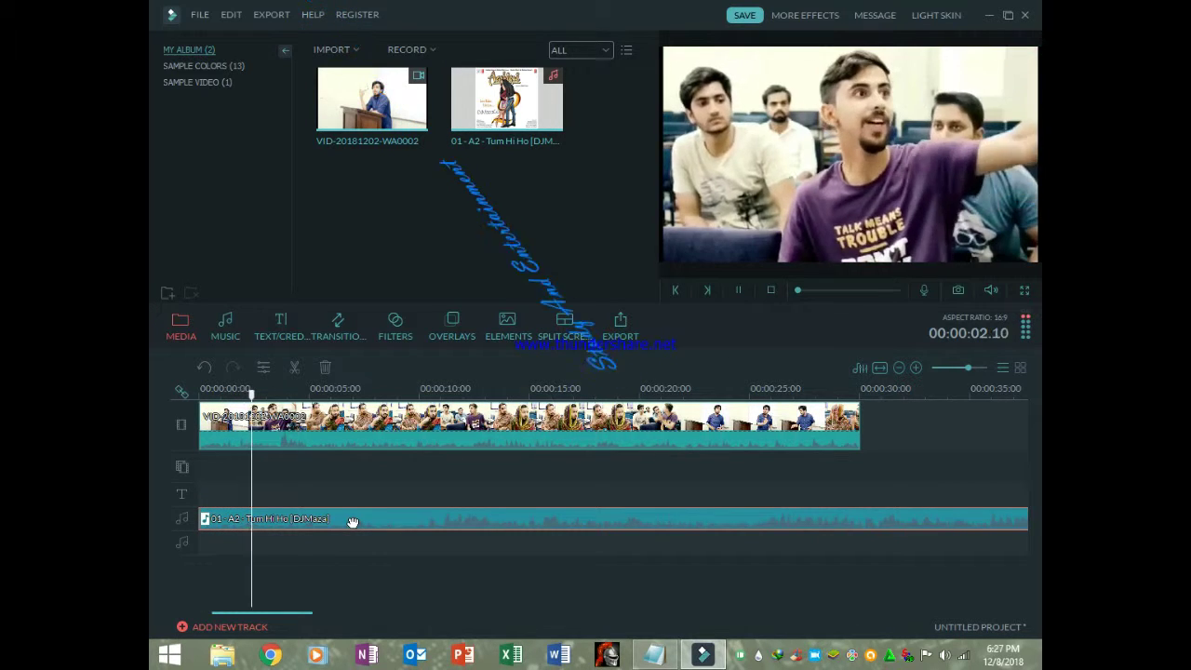
{"action": "key", "text": "space"}
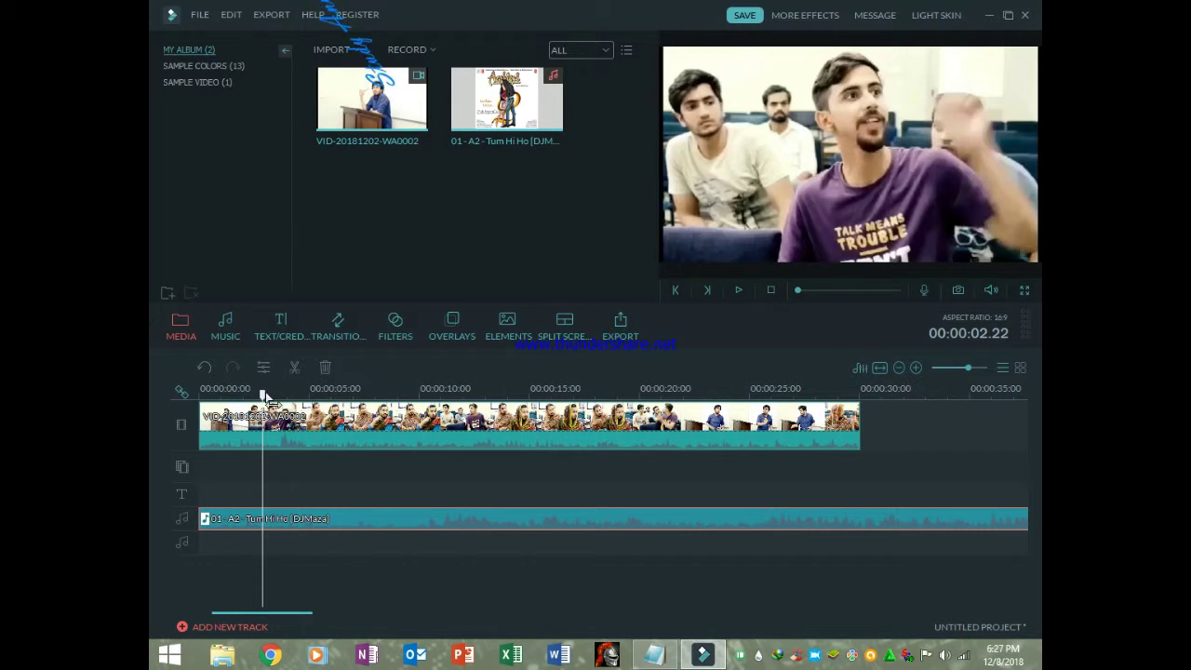
{"action": "left_click_drag", "start_coordinate": [263, 394], "coordinate": [200, 393]}
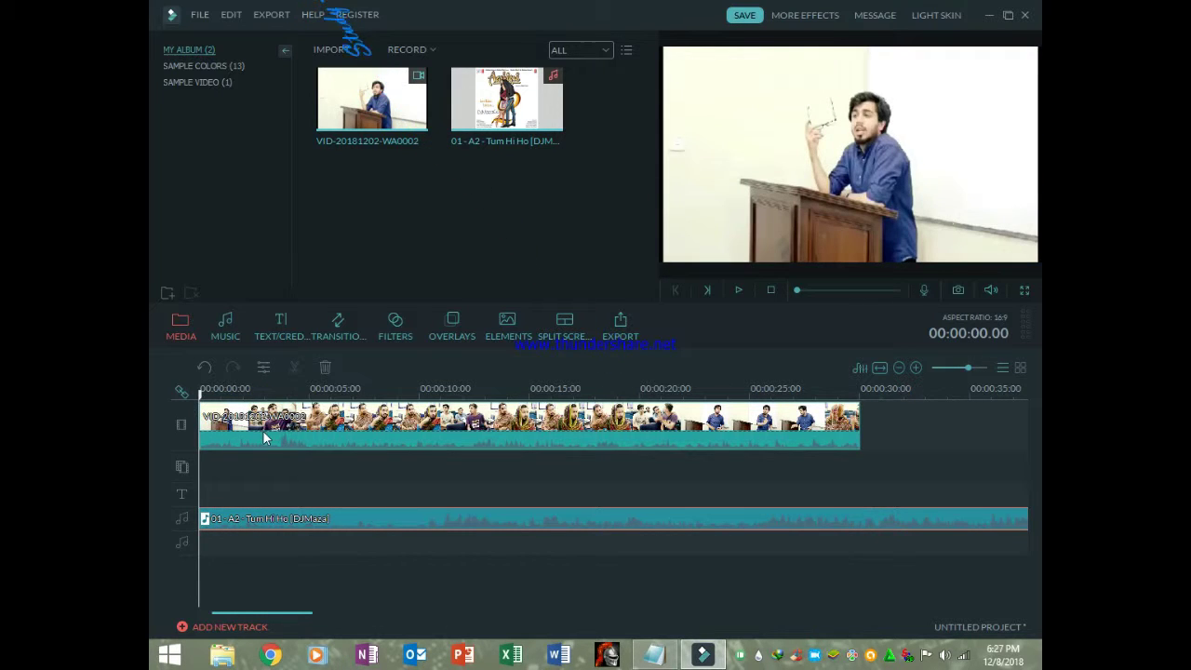
- Set the audio volume of the VID-20181202-WA0002 clip on the timeline to 0
{"action": "left_click", "coordinate": [342, 435]}
{"action": "right_click", "coordinate": [343, 434]}
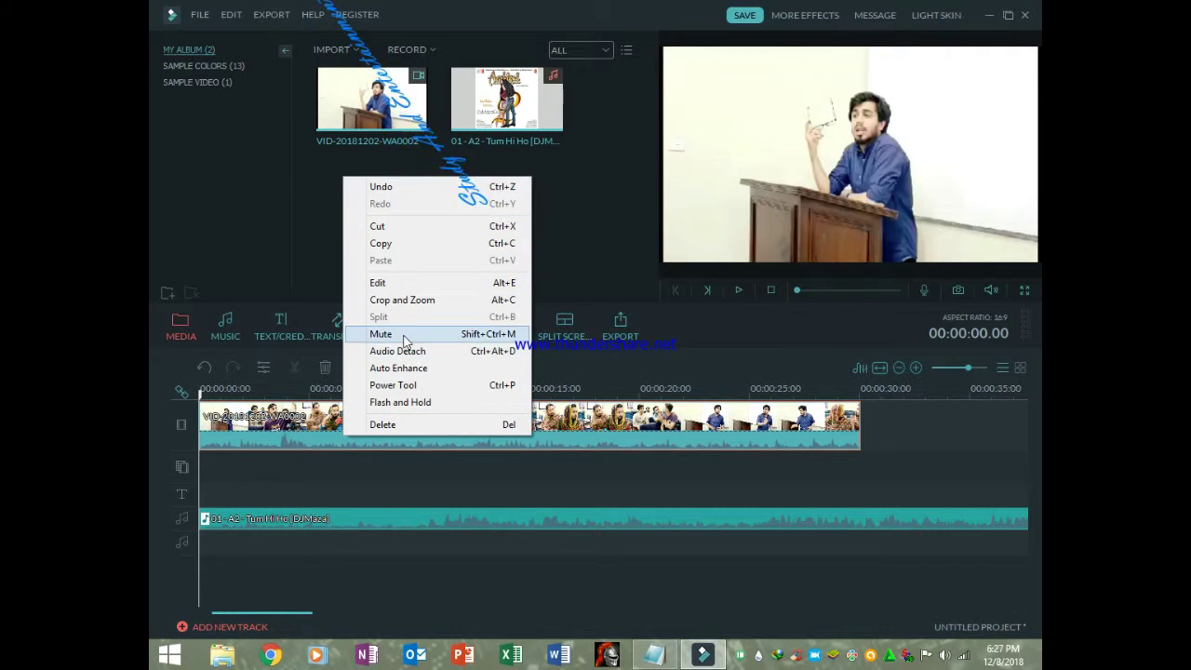
{"action": "left_click", "coordinate": [399, 284]}
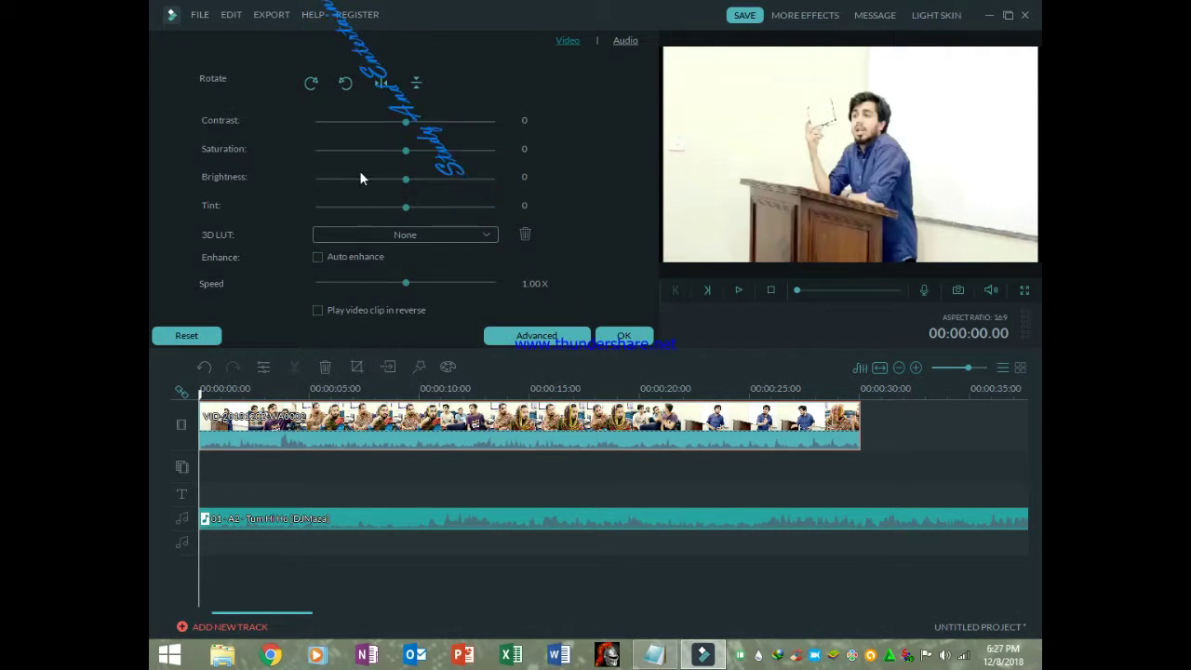
{"action": "left_click", "coordinate": [625, 41]}
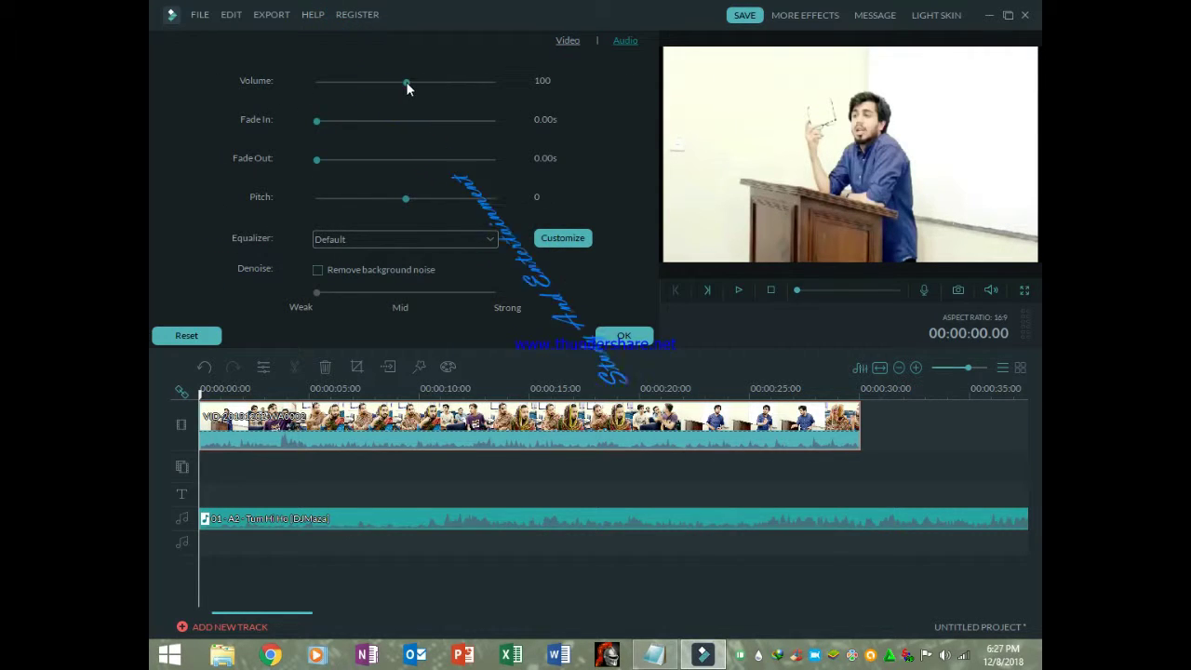
{"action": "left_click_drag", "start_coordinate": [407, 83], "coordinate": [308, 87]}
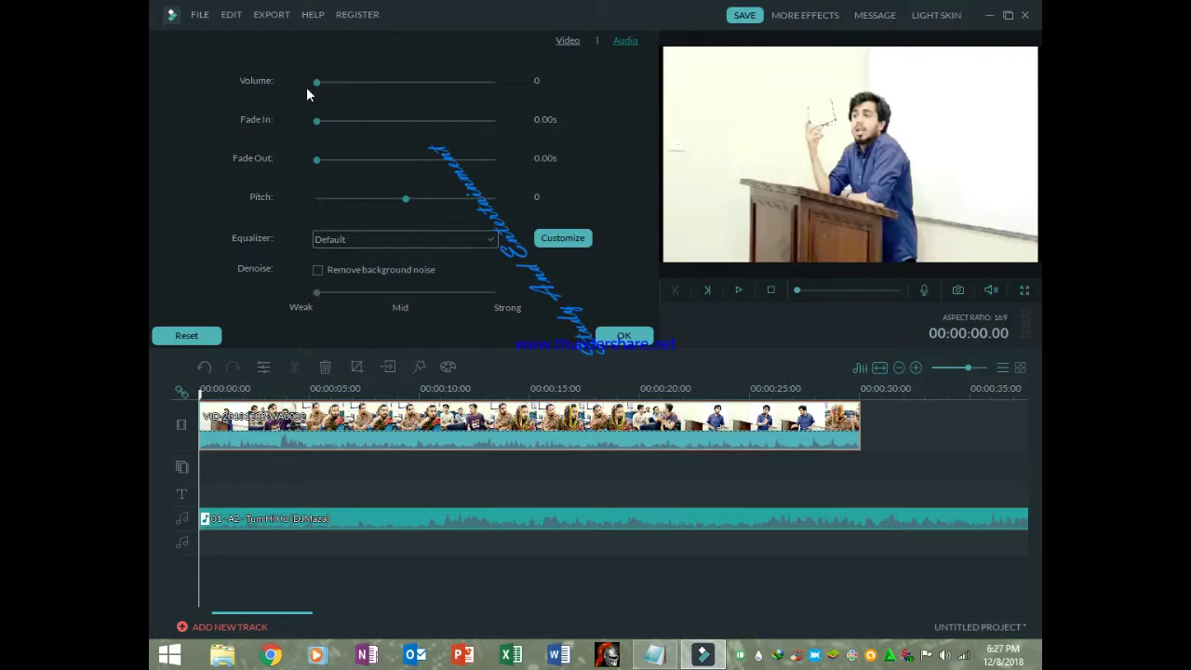
{"action": "left_click", "coordinate": [622, 336]}
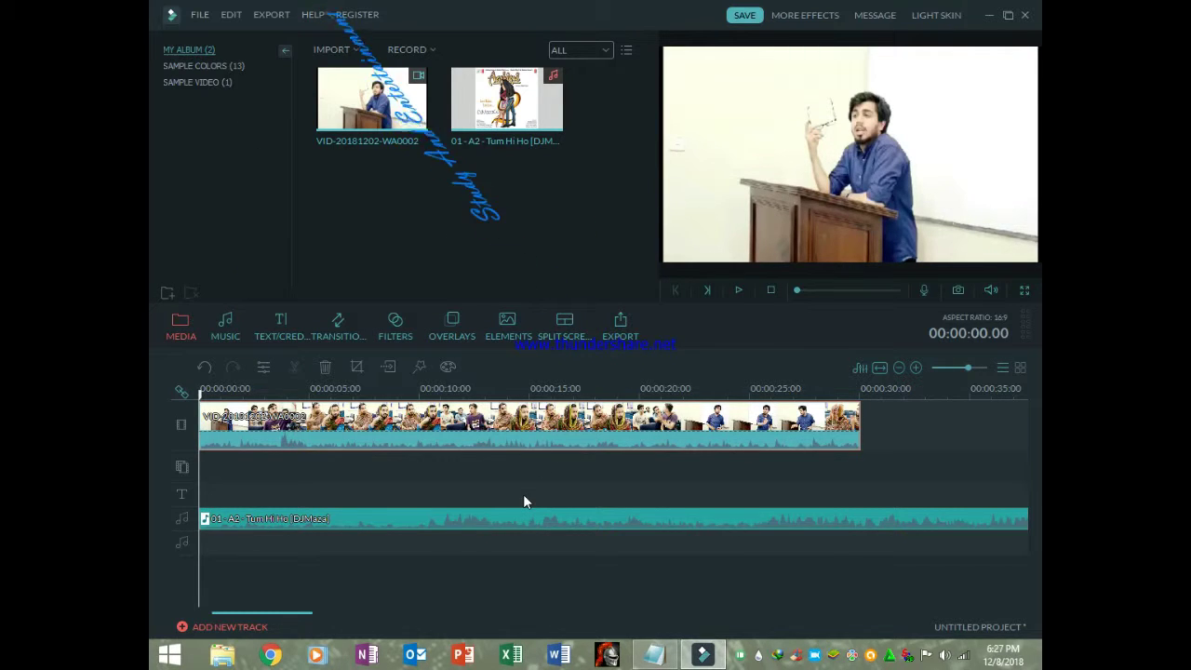
- Play the opening seconds of the timeline to check the sound, and return the playhead to the start
{"action": "key", "text": "space"}
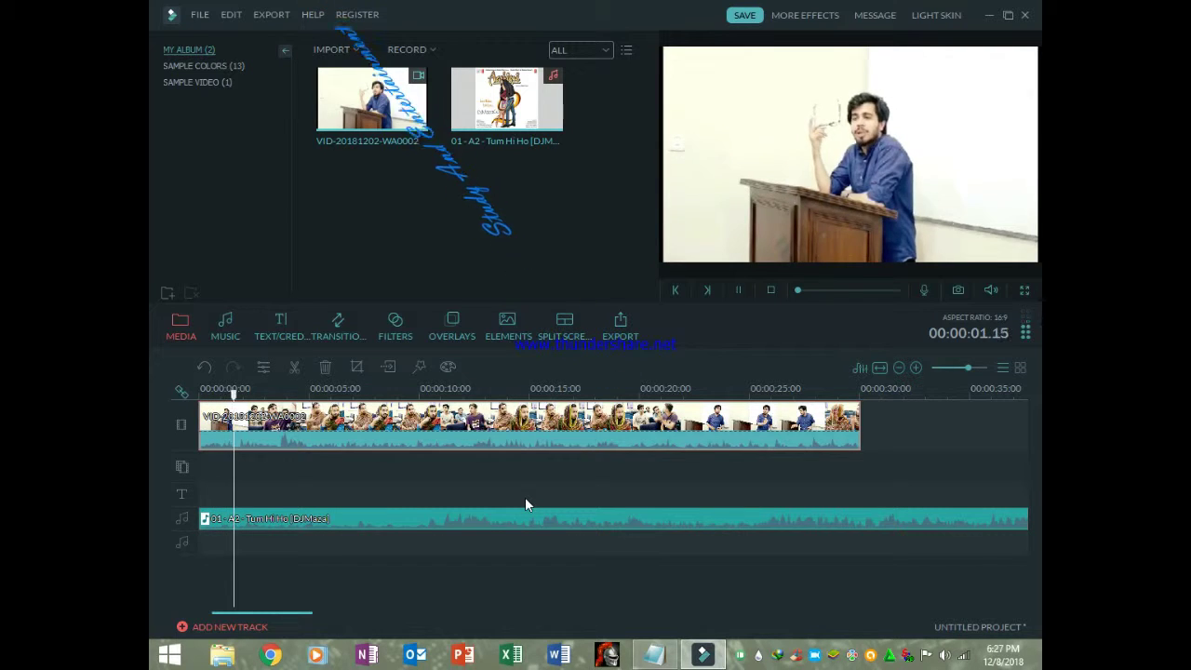
{"action": "key", "text": "space"}
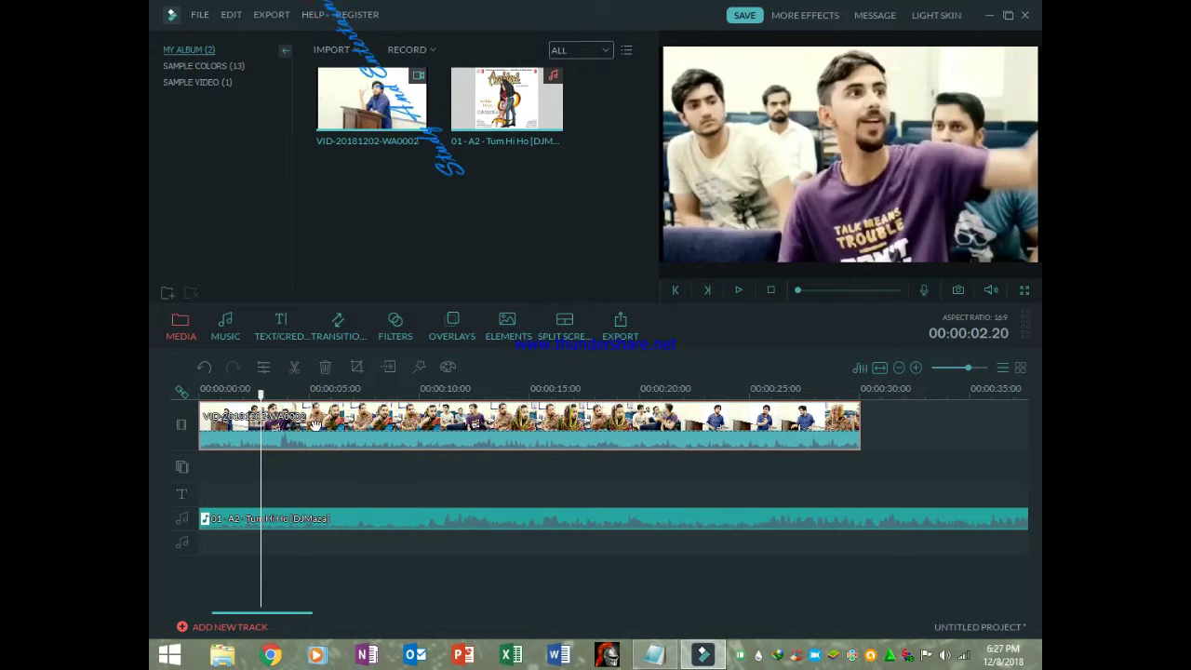
{"action": "left_click_drag", "start_coordinate": [255, 395], "coordinate": [193, 409]}
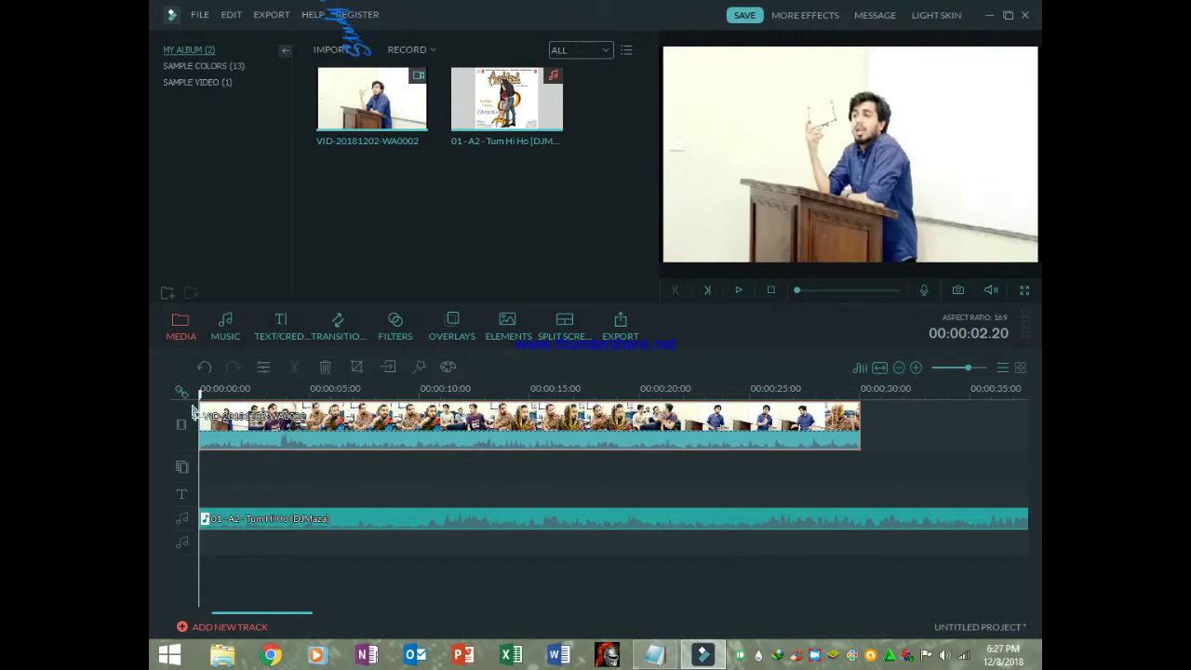
- Start downloading the Bokeh 5 effect from the overlays library
{"action": "left_click", "coordinate": [448, 321]}
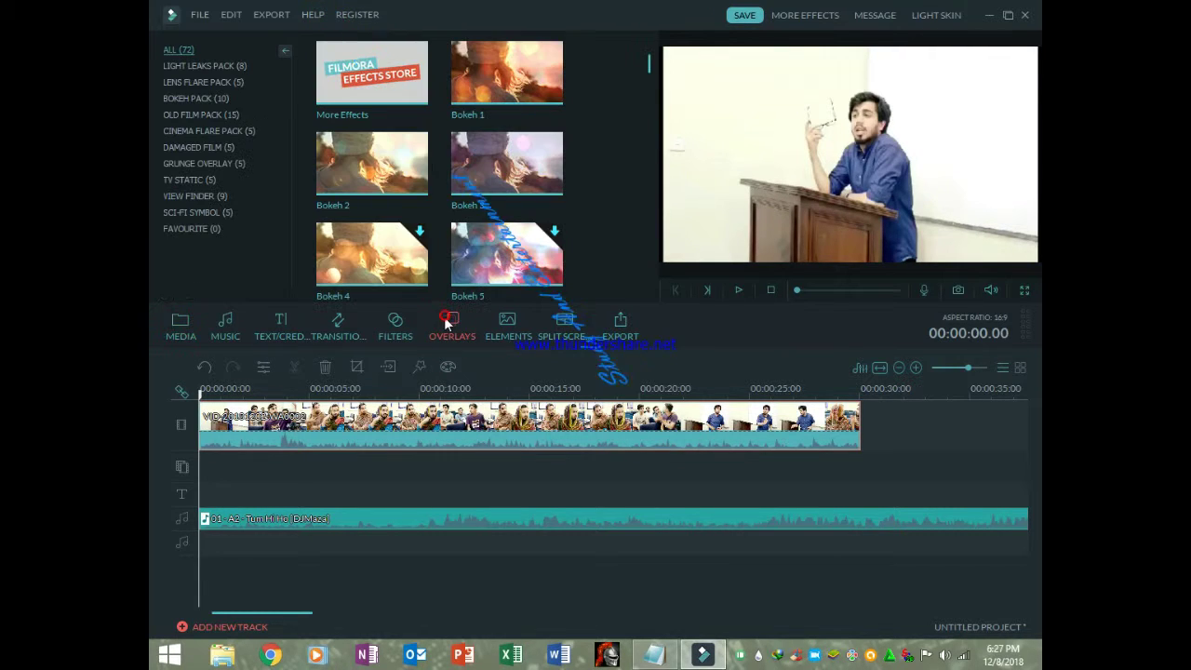
{"action": "mouse_move", "coordinate": [468, 263]}
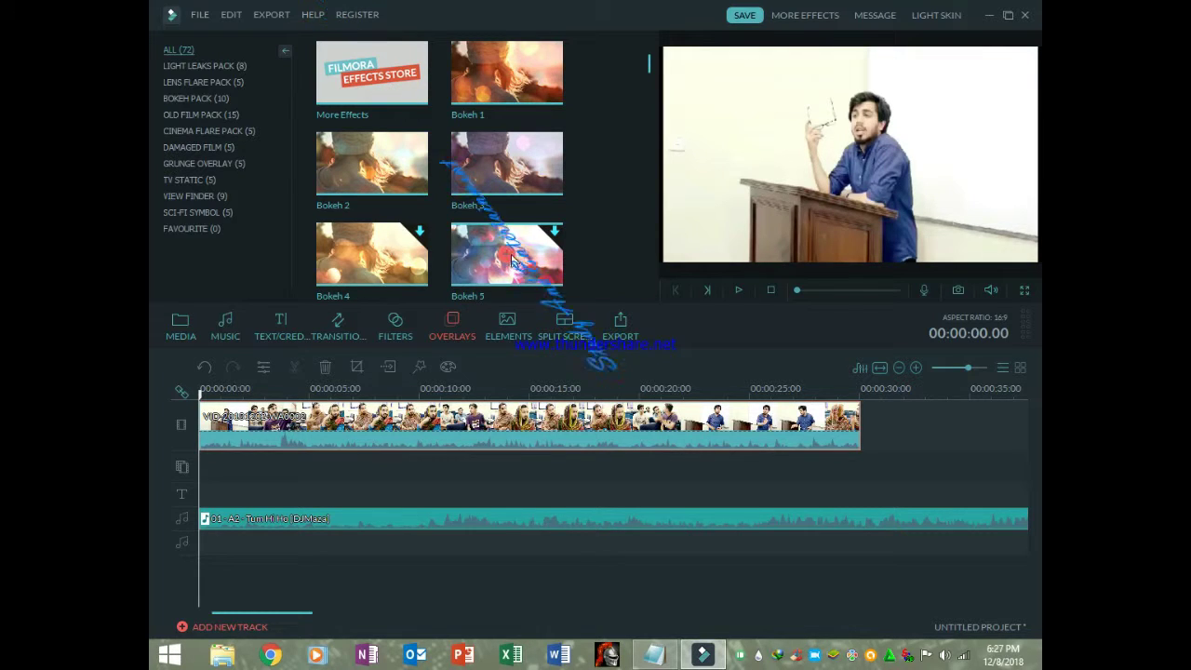
{"action": "left_click", "coordinate": [507, 256]}
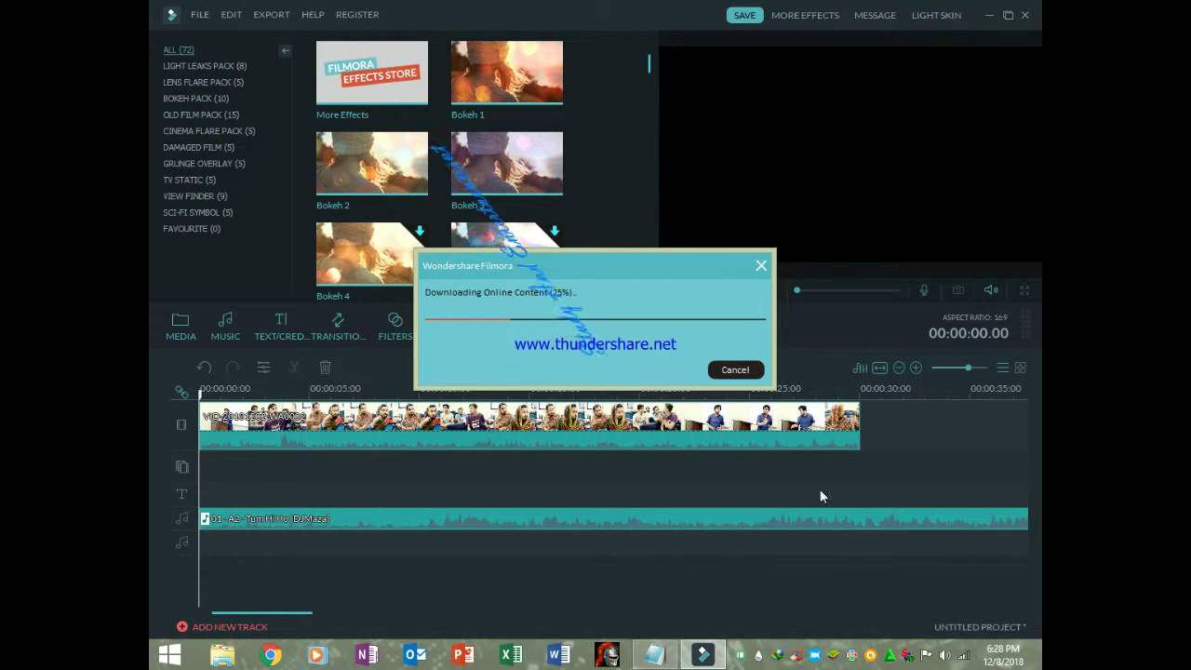
- Run the Windows network troubleshooter, choosing the different-problem option, and close it
{"action": "right_click", "coordinate": [965, 659]}
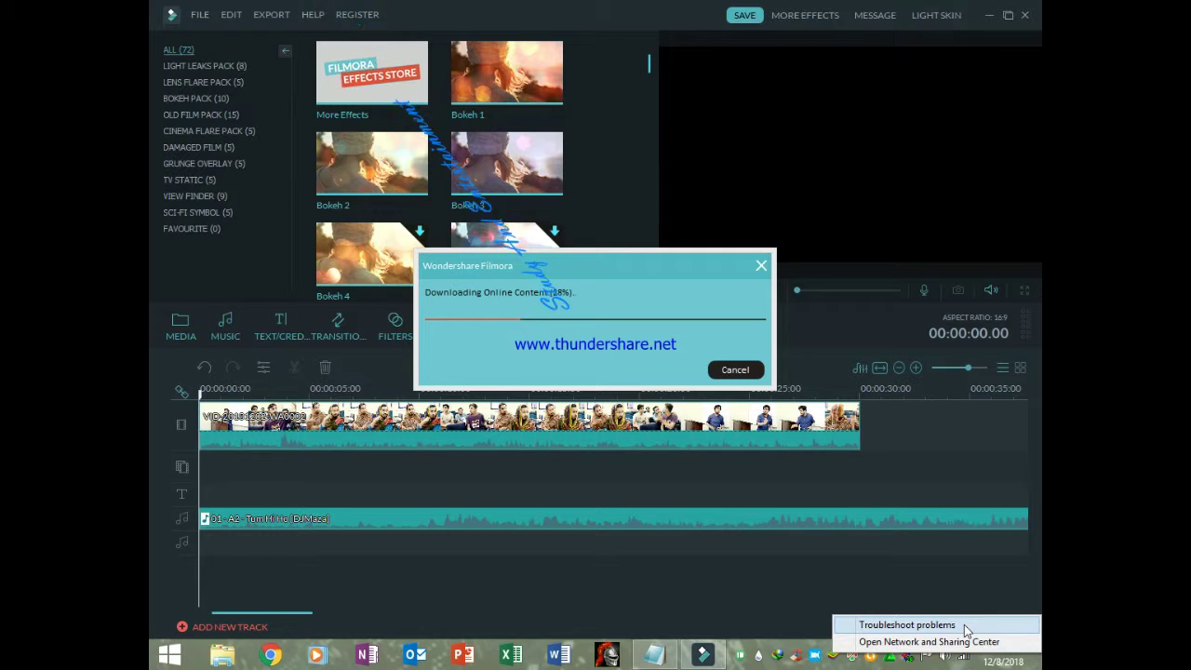
{"action": "left_click", "coordinate": [963, 622]}
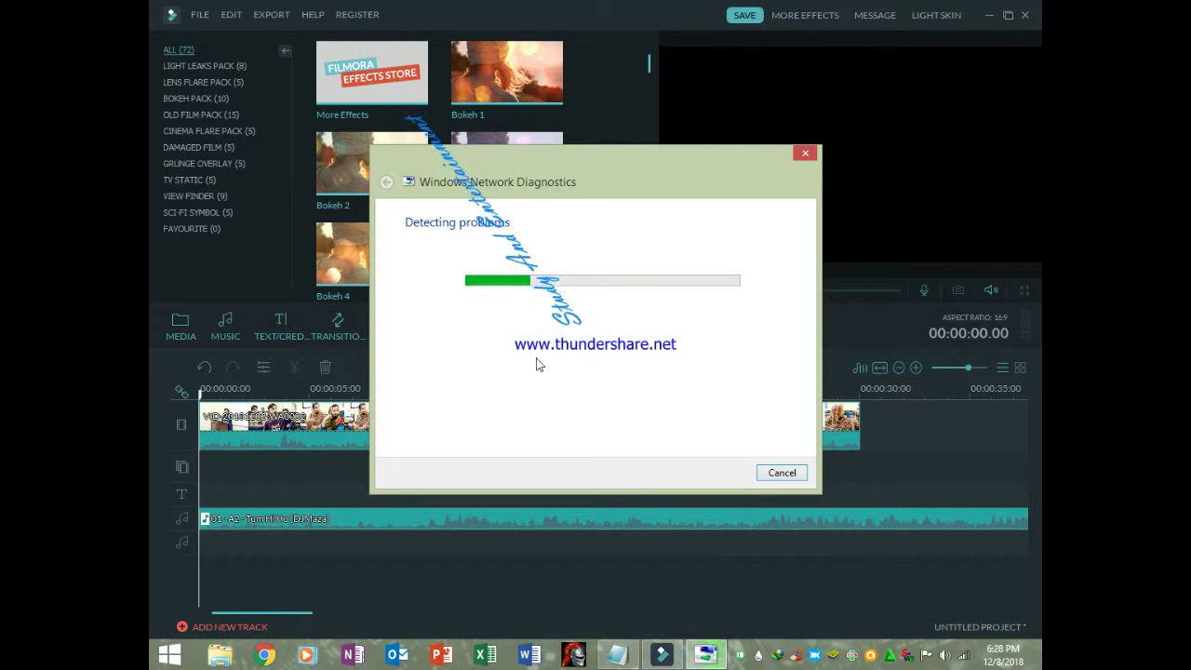
{"action": "left_click_drag", "start_coordinate": [525, 153], "coordinate": [294, 304]}
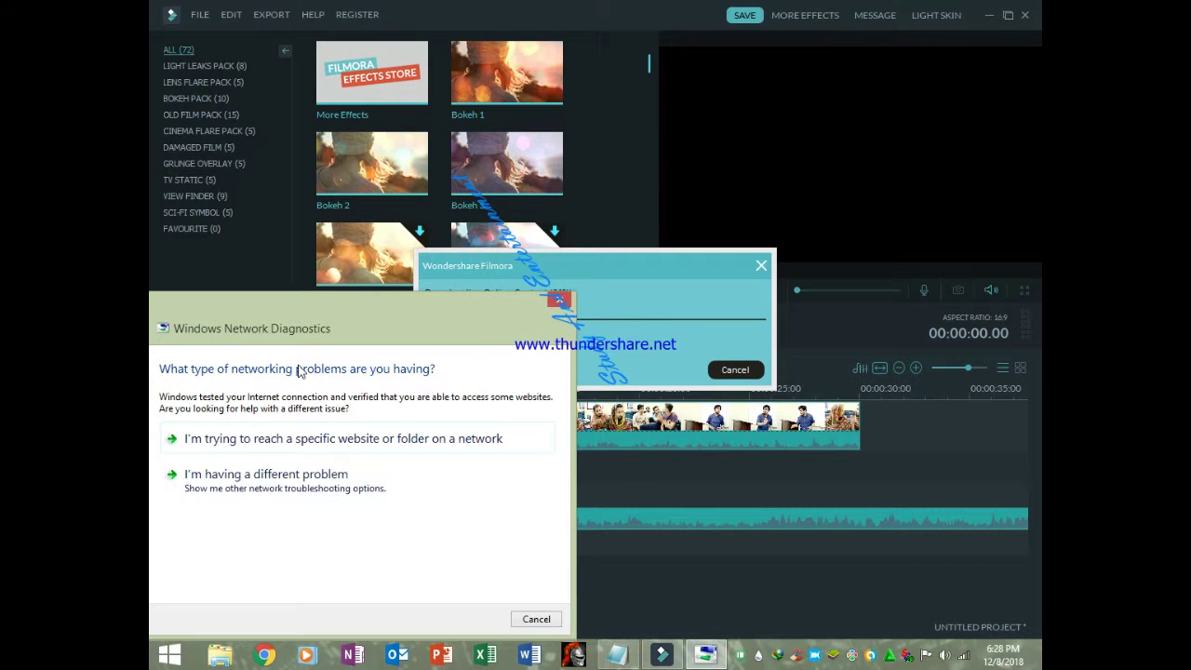
{"action": "left_click", "coordinate": [281, 470]}
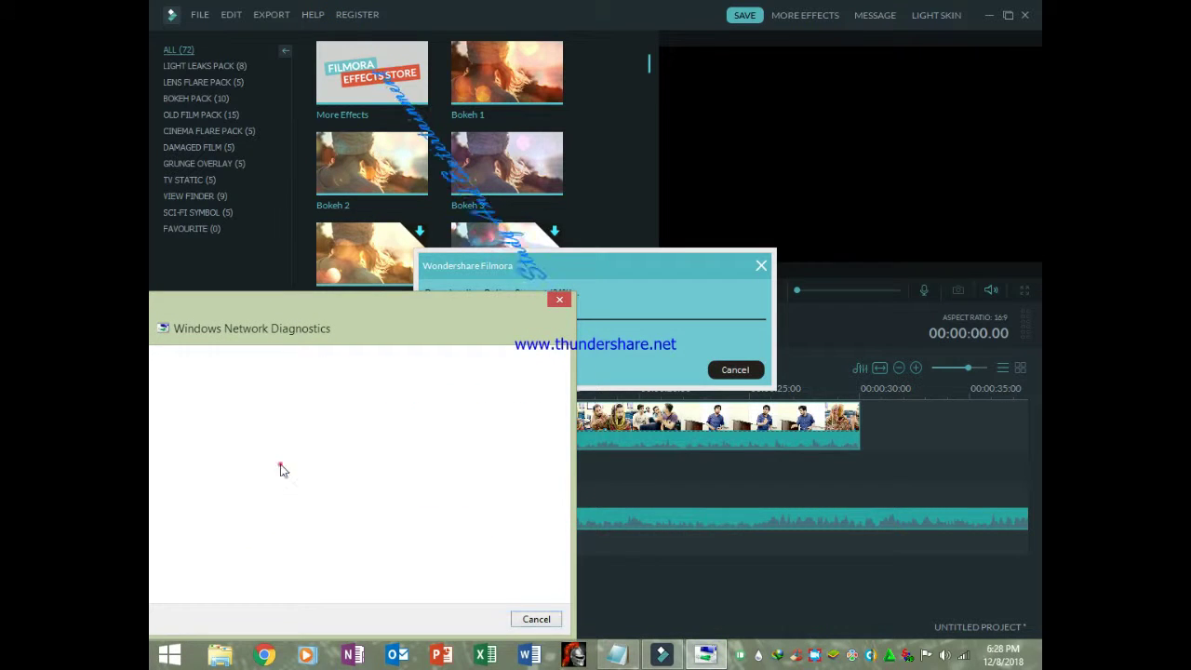
{"action": "left_click", "coordinate": [478, 619]}
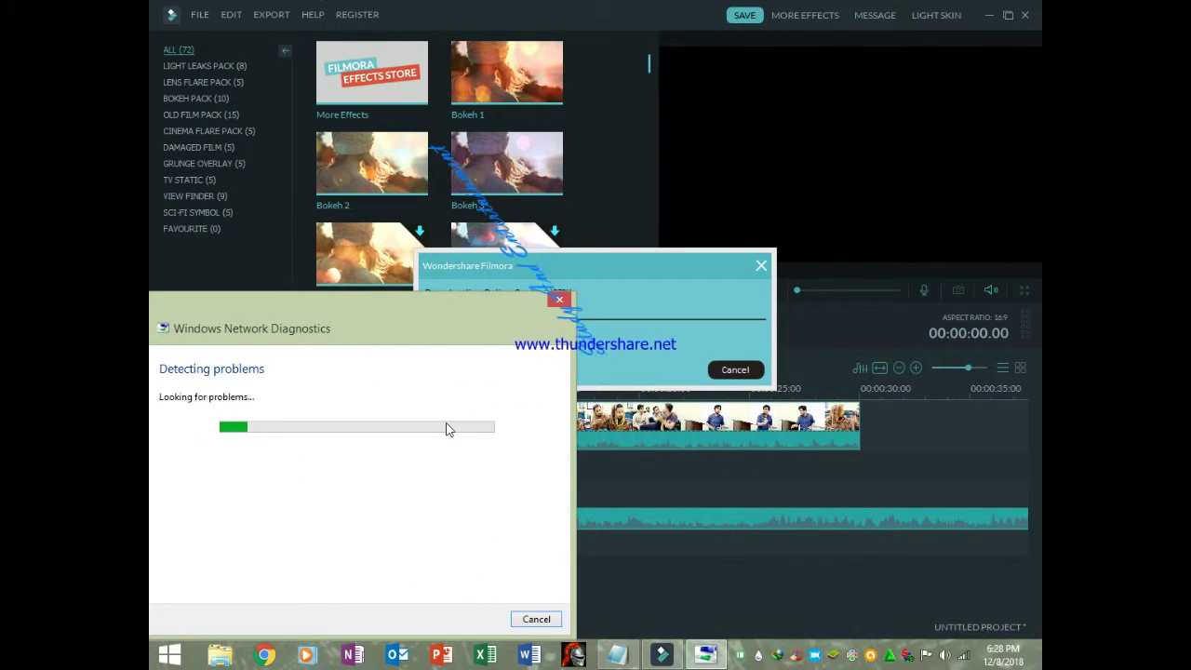
{"action": "left_click_drag", "start_coordinate": [453, 332], "coordinate": [264, 453]}
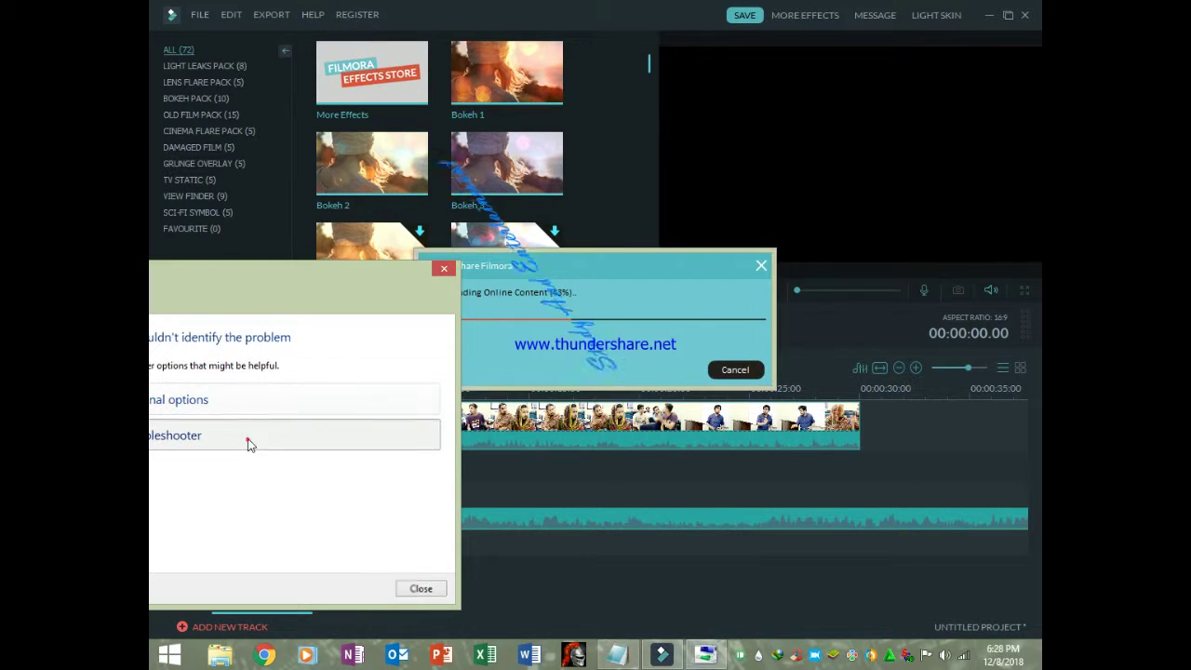
{"action": "left_click", "coordinate": [250, 439]}
- Reset the estimated data usage of the connected PTCL Wi-Fi network and close the networks list
{"action": "left_click", "coordinate": [963, 656]}
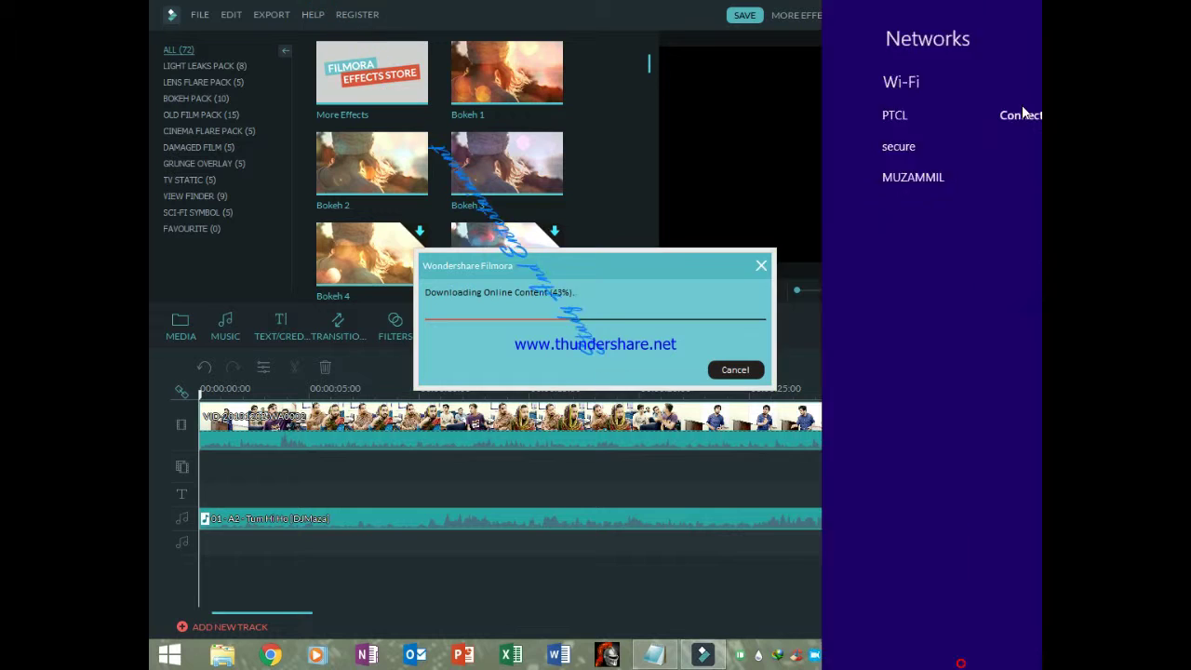
{"action": "left_click", "coordinate": [874, 103]}
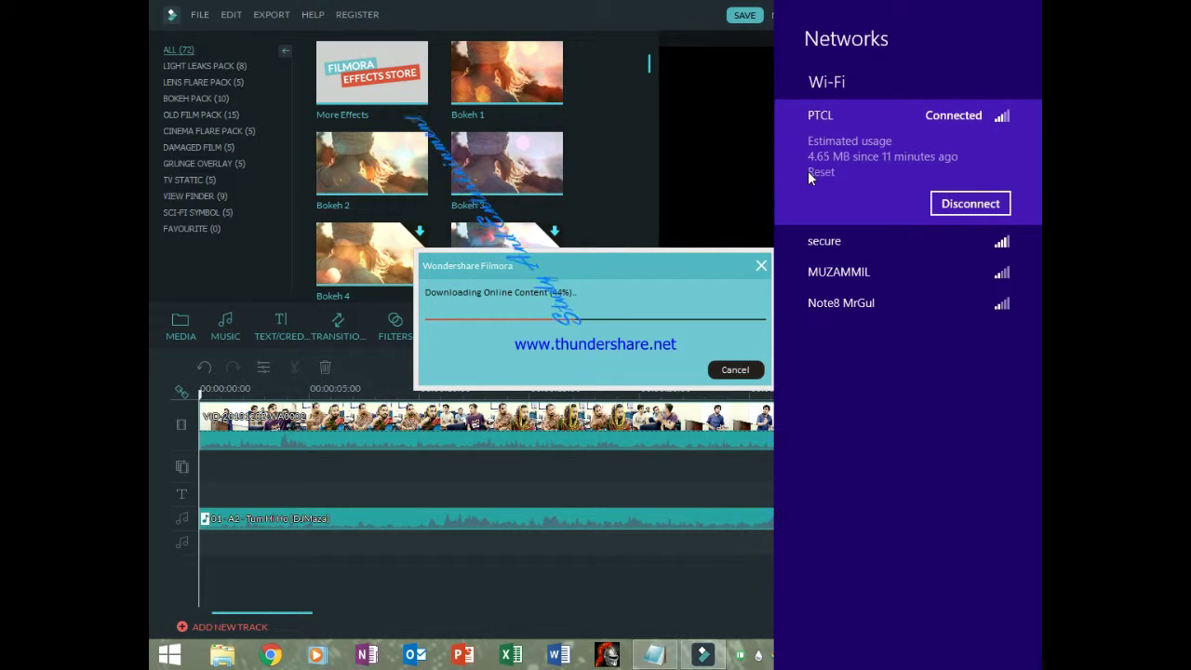
{"action": "left_click", "coordinate": [809, 172]}
{"action": "left_click", "coordinate": [688, 272]}
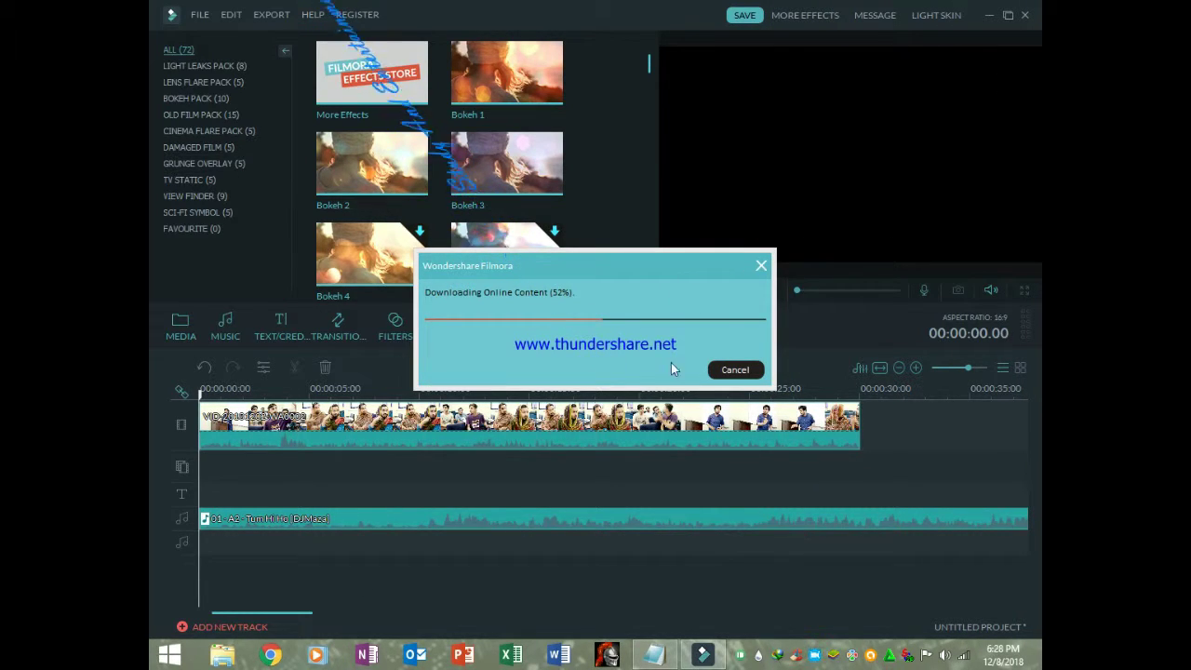
- Show the desktop, refresh it a few times, and switch to the next desktop background
{"action": "left_click", "coordinate": [1039, 657]}
{"action": "right_click", "coordinate": [612, 292]}
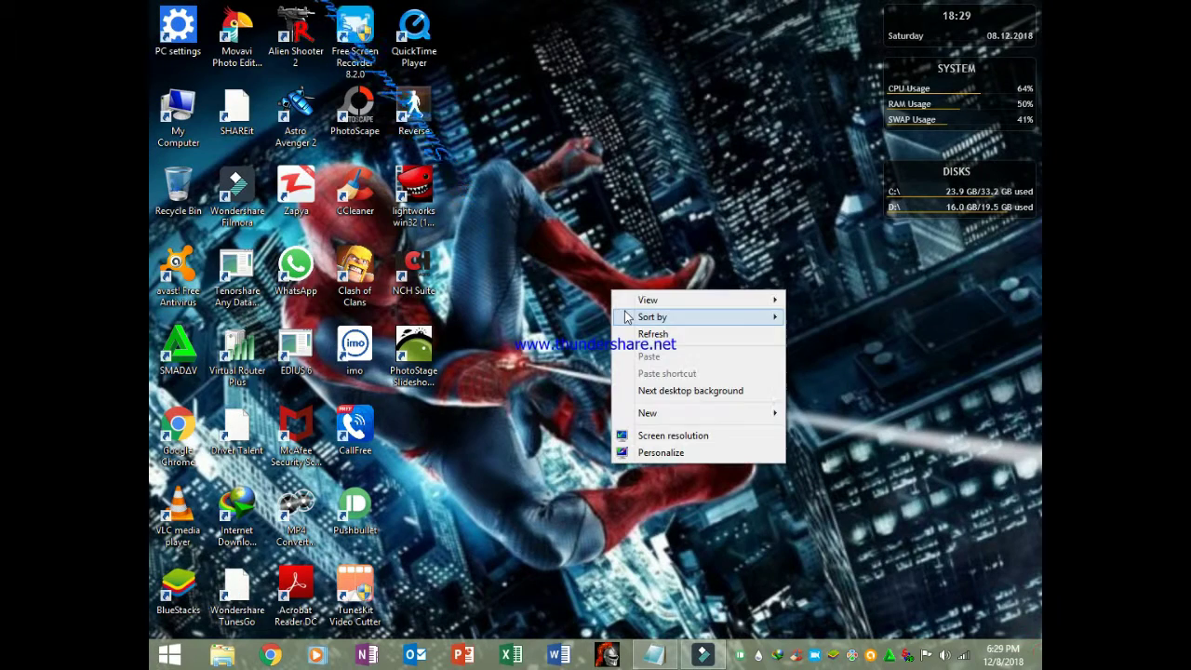
{"action": "left_click", "coordinate": [644, 337]}
{"action": "right_click", "coordinate": [619, 313]}
{"action": "right_click", "coordinate": [659, 366]}
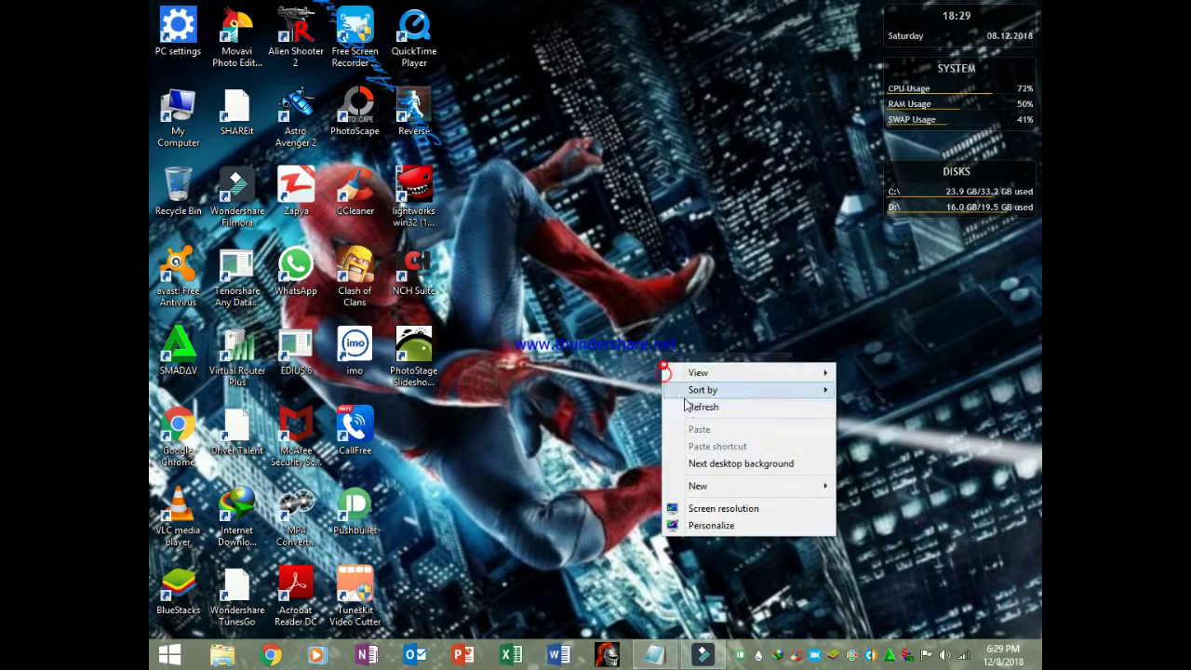
{"action": "left_click", "coordinate": [693, 404]}
{"action": "right_click", "coordinate": [648, 370]}
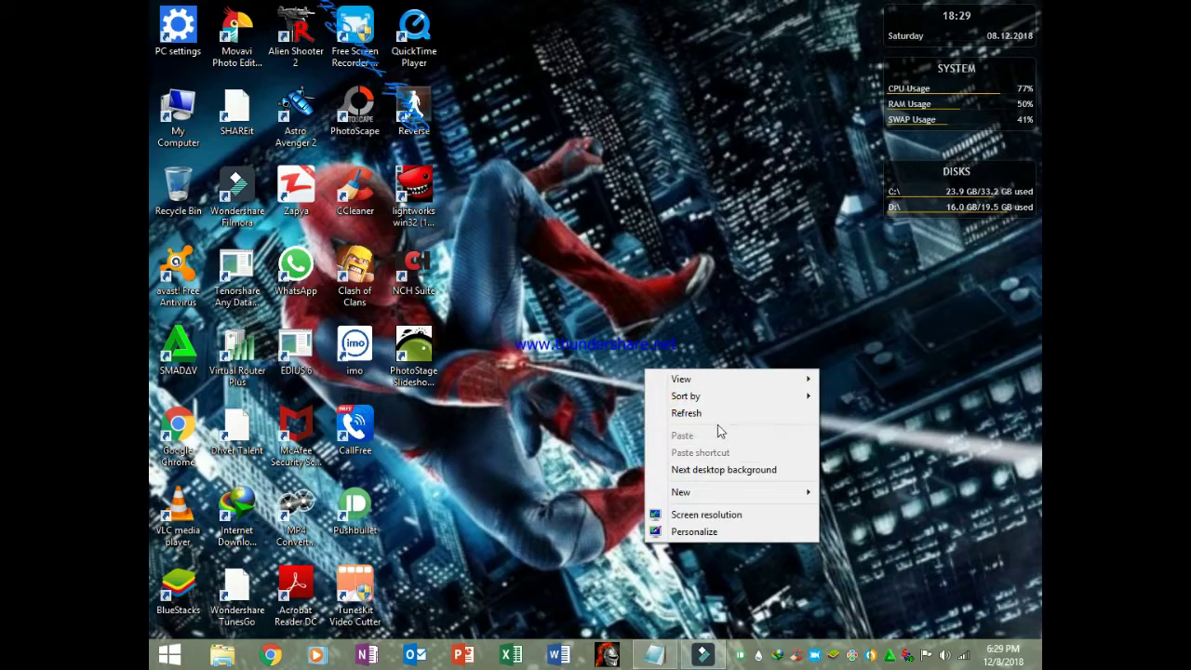
{"action": "left_click", "coordinate": [693, 412]}
{"action": "right_click", "coordinate": [598, 355]}
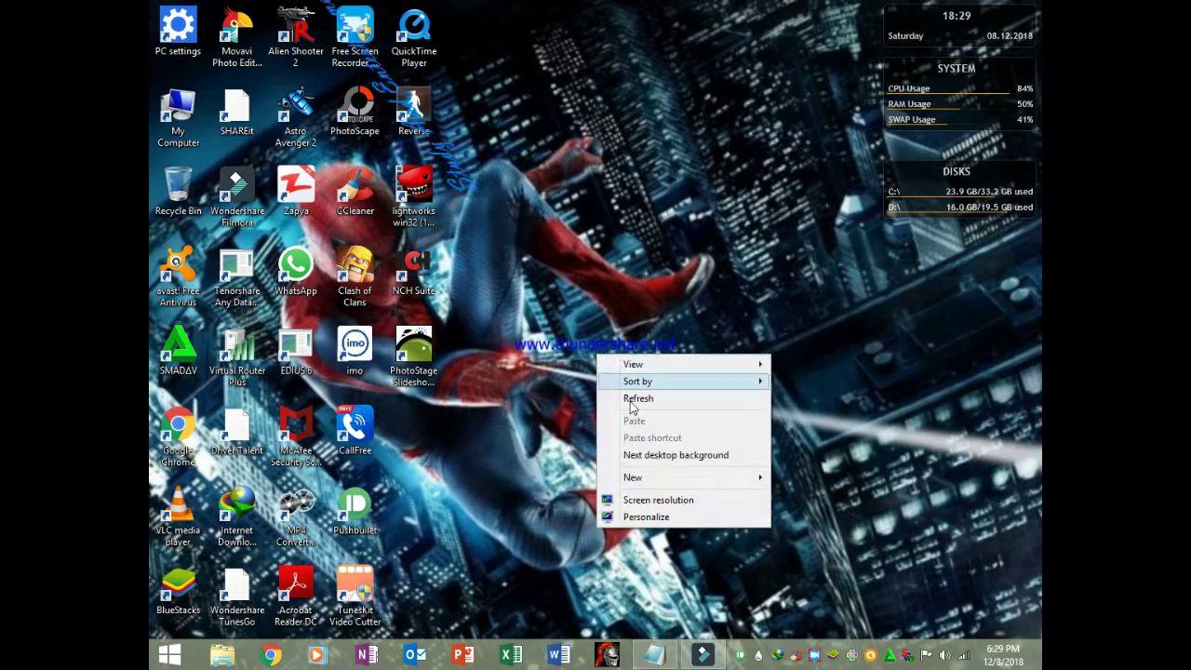
{"action": "left_click", "coordinate": [644, 455]}
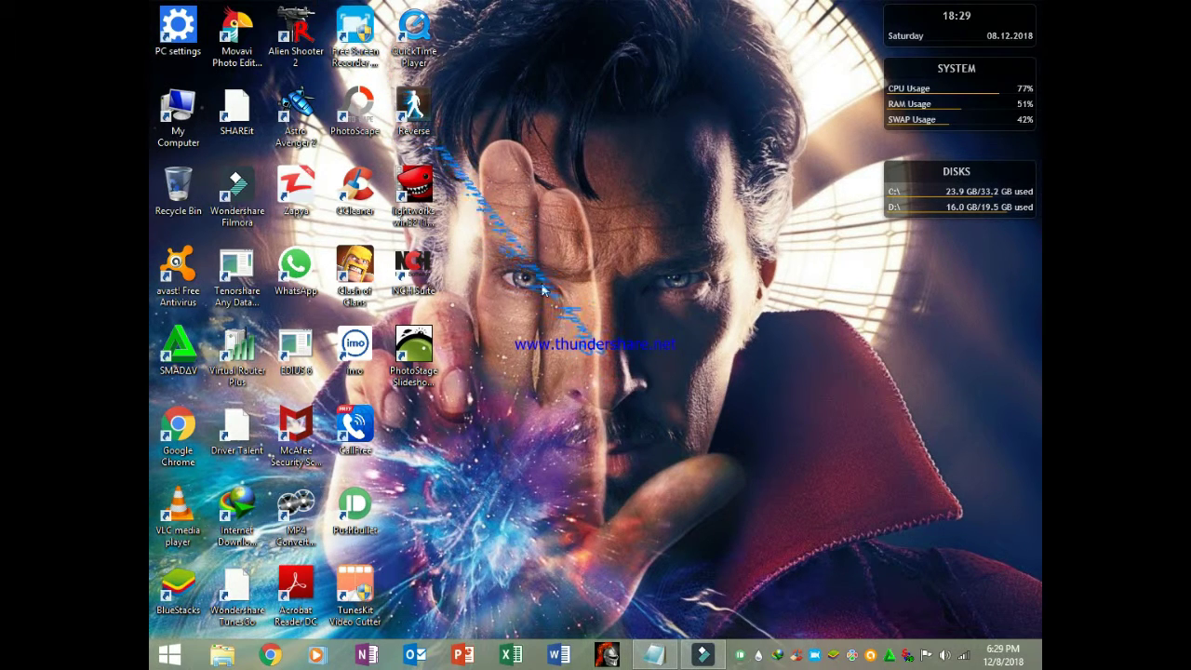
{"action": "right_click", "coordinate": [545, 292]}
{"action": "left_click", "coordinate": [583, 332]}
{"action": "right_click", "coordinate": [586, 325]}
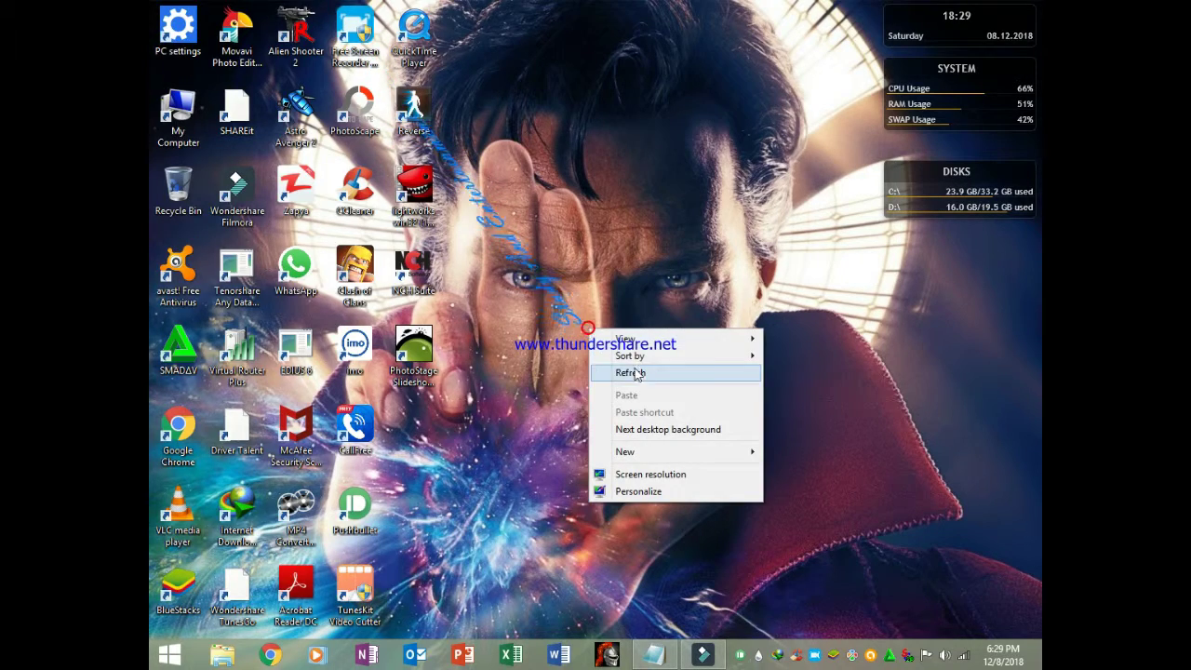
{"action": "left_click", "coordinate": [638, 372]}
{"action": "right_click", "coordinate": [586, 324]}
{"action": "left_click", "coordinate": [626, 372]}
{"action": "right_click", "coordinate": [604, 347]}
{"action": "left_click", "coordinate": [633, 390]}
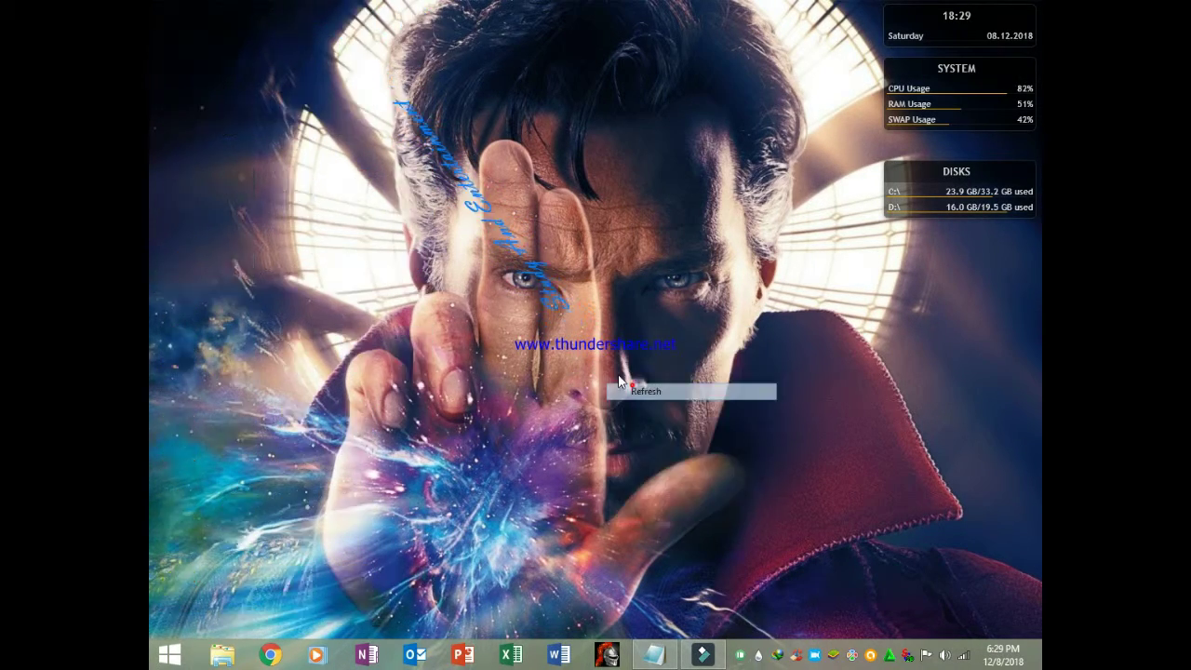
{"action": "right_click", "coordinate": [617, 372]}
{"action": "left_click", "coordinate": [652, 420]}
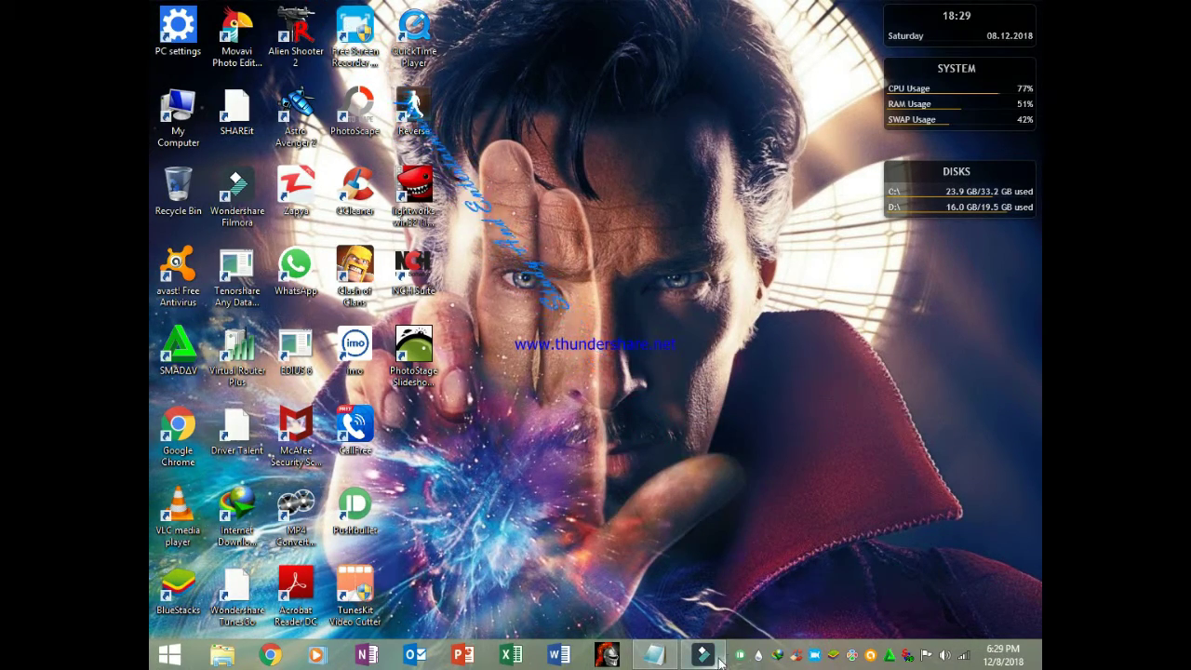
{"action": "left_click", "coordinate": [713, 657]}
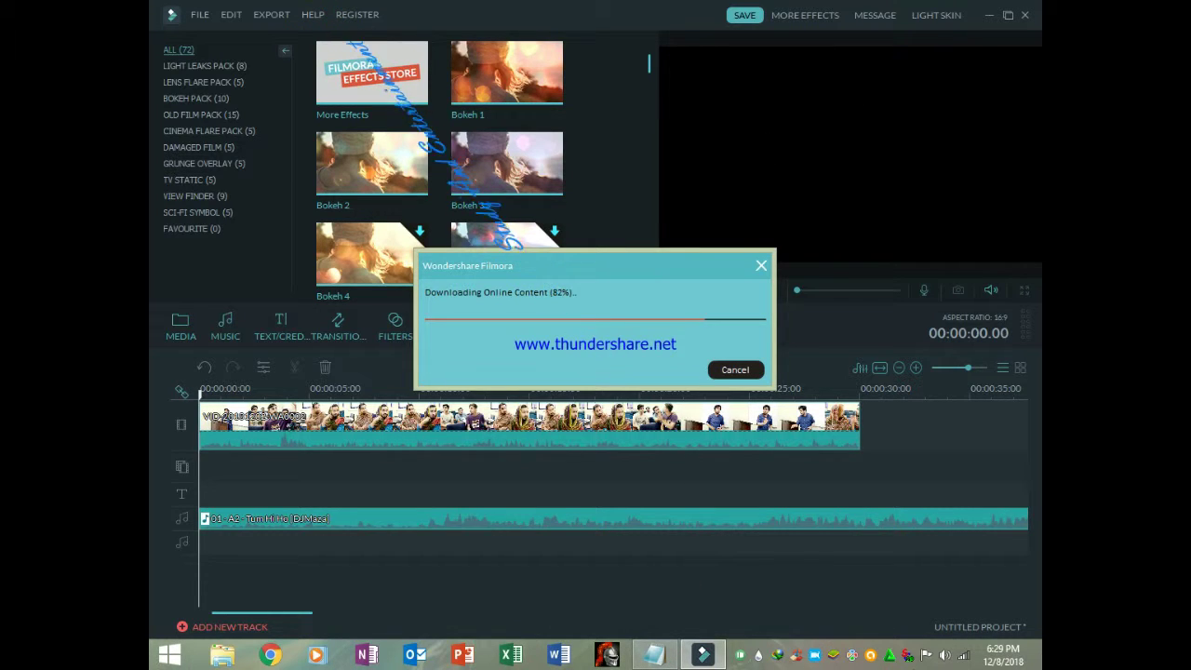
{"action": "key", "text": "super+d"}
{"action": "right_click", "coordinate": [620, 350]}
{"action": "left_click", "coordinate": [670, 398]}
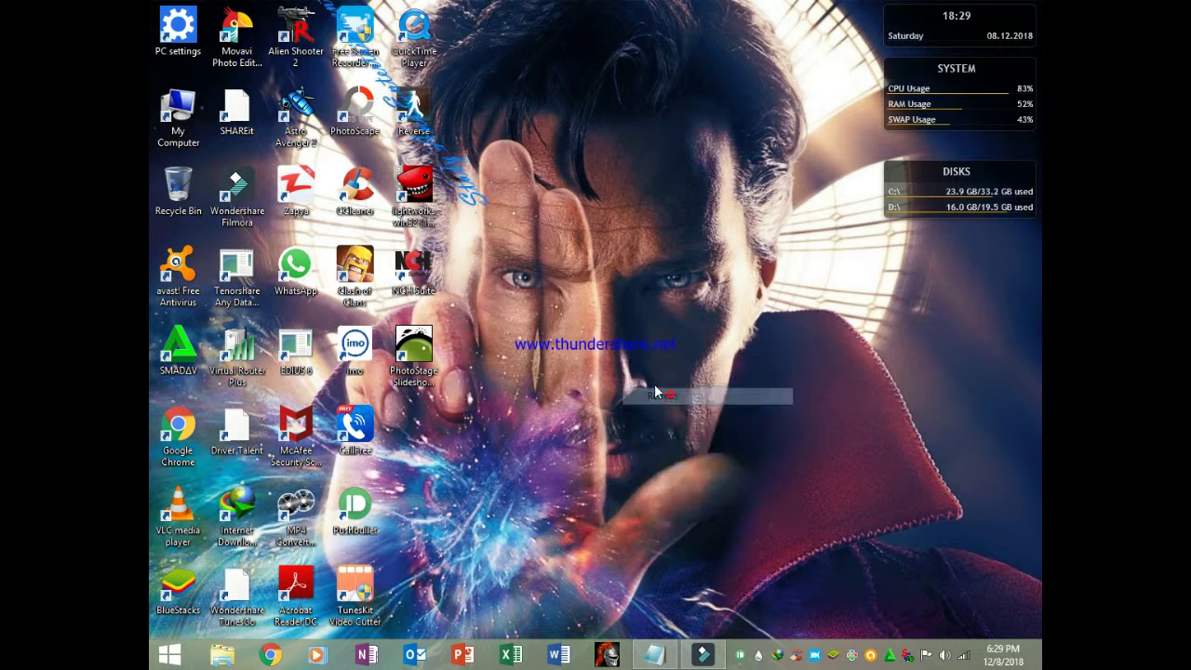
{"action": "right_click", "coordinate": [657, 386]}
{"action": "left_click", "coordinate": [689, 426]}
- Bring up the Notepad file with the social media links twice, minimizing it each time to return to Filmora
{"action": "left_click", "coordinate": [654, 654]}
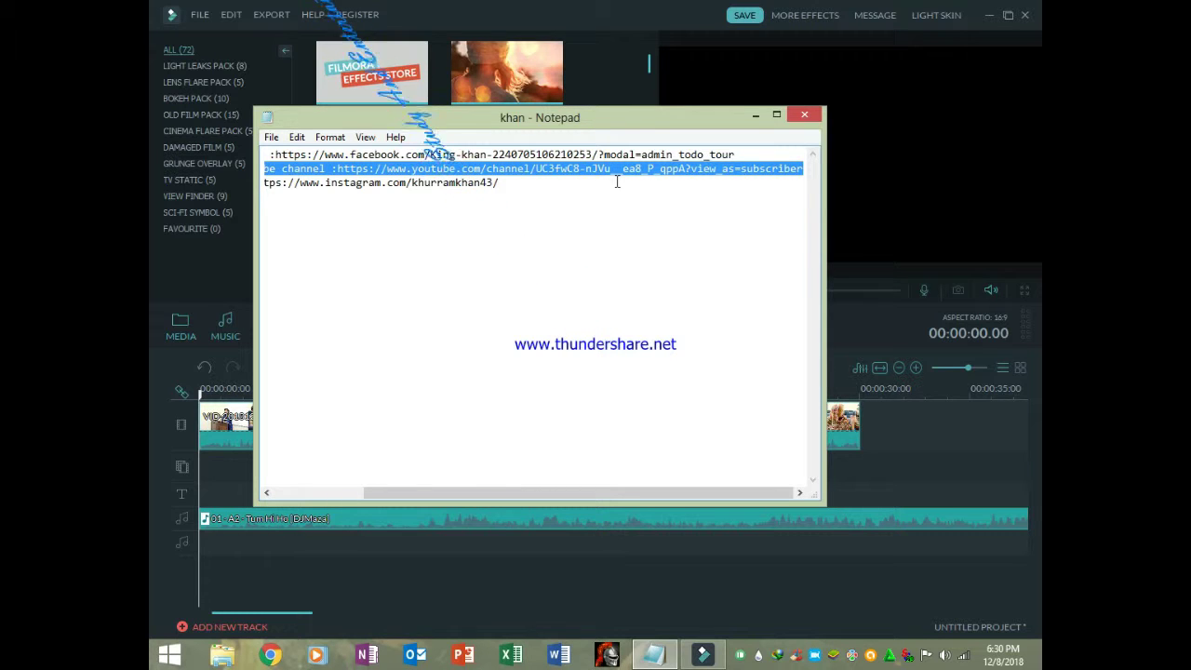
{"action": "left_click", "coordinate": [754, 116]}
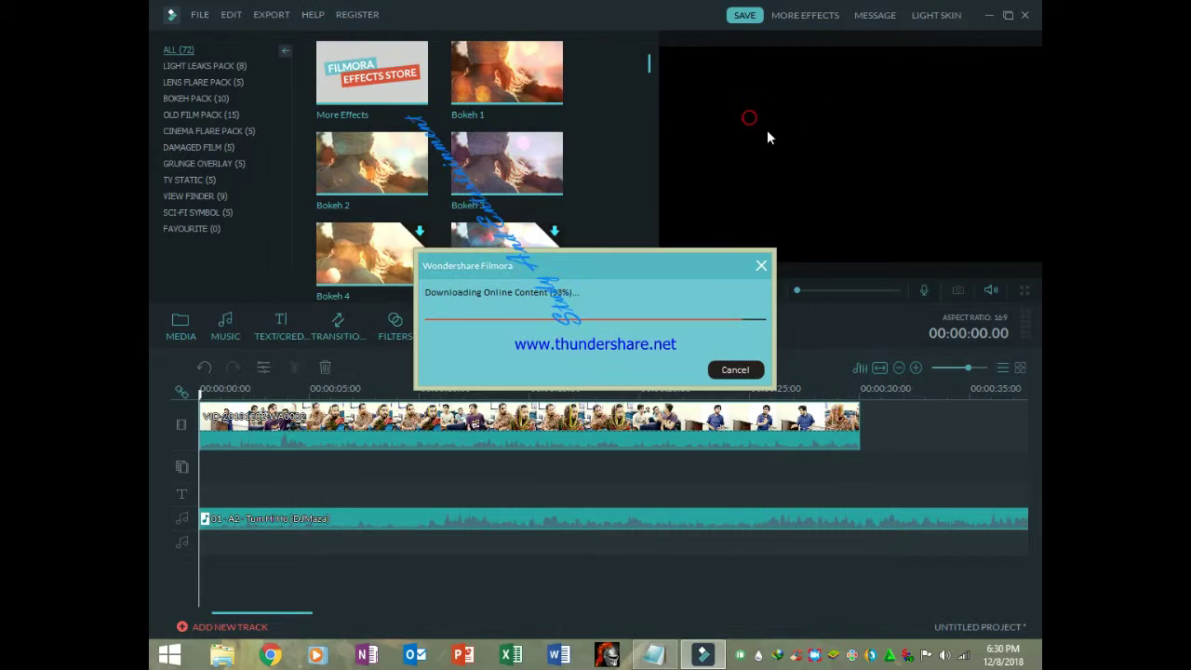
{"action": "left_click", "coordinate": [654, 654]}
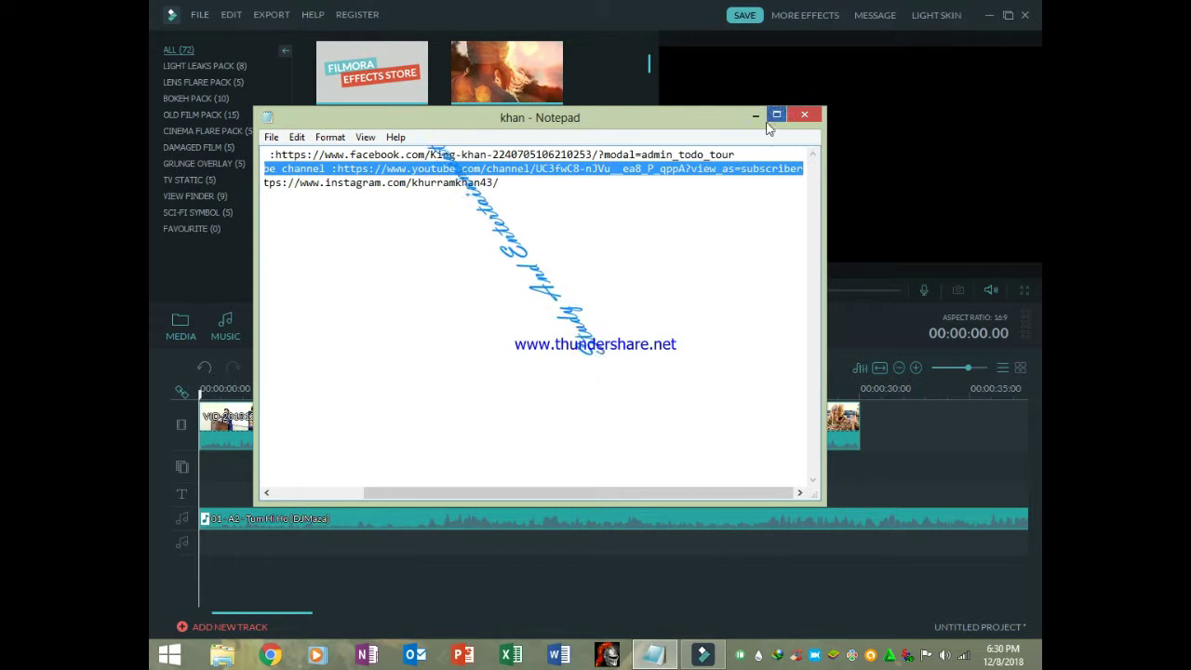
{"action": "left_click", "coordinate": [755, 115]}
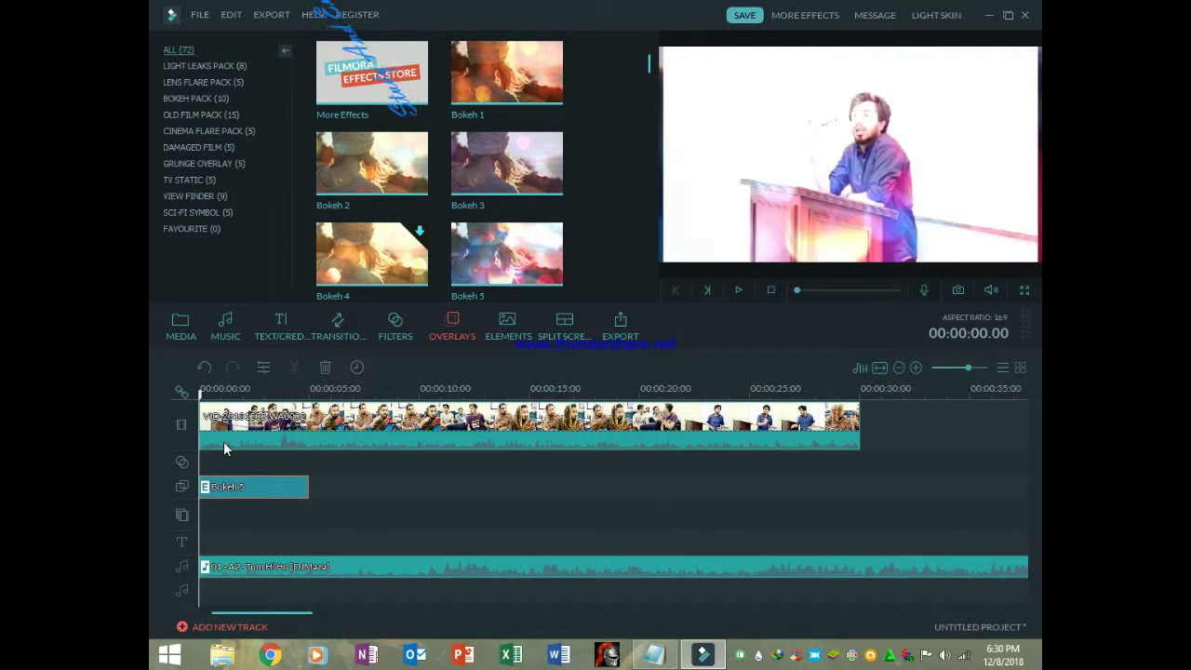
- Preview the Bokeh 5 overlay briefly and extend it on the timeline to the end of the video clip
{"action": "key", "text": "space"}
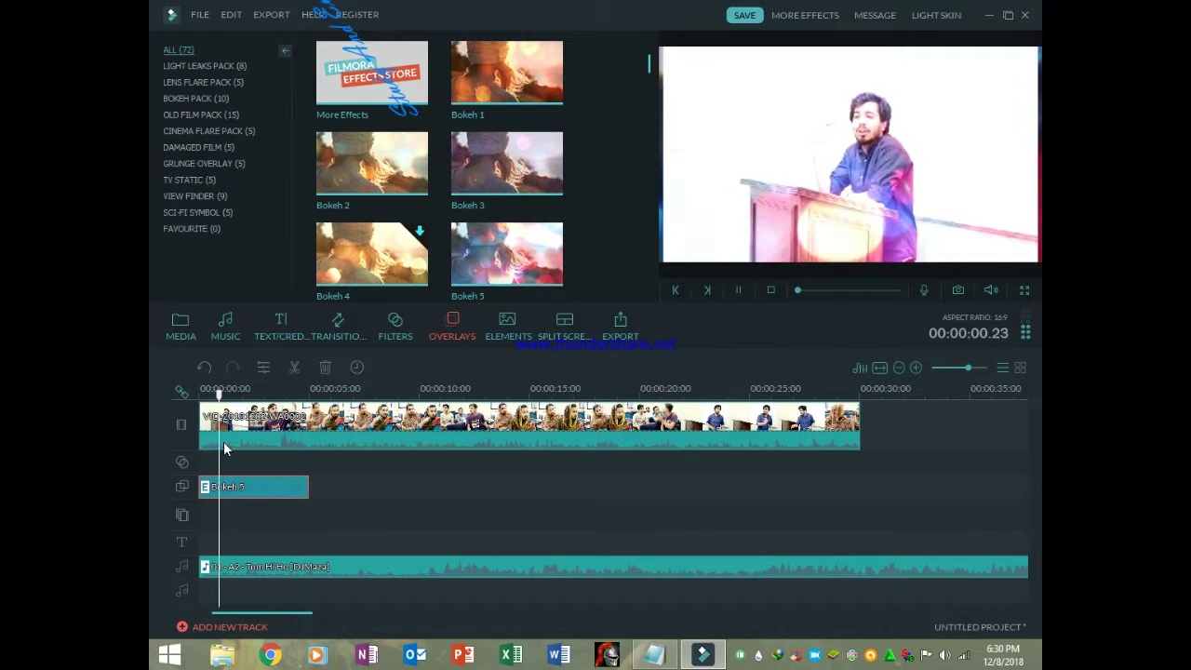
{"action": "key", "text": "space"}
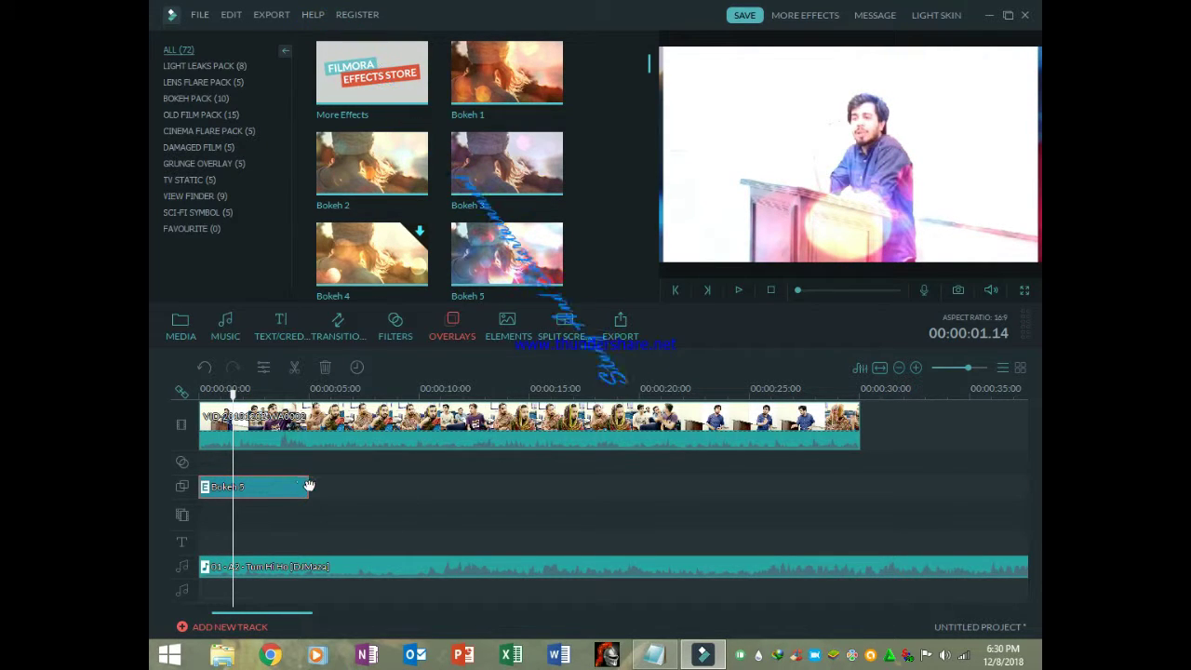
{"action": "left_click_drag", "start_coordinate": [308, 487], "coordinate": [858, 486]}
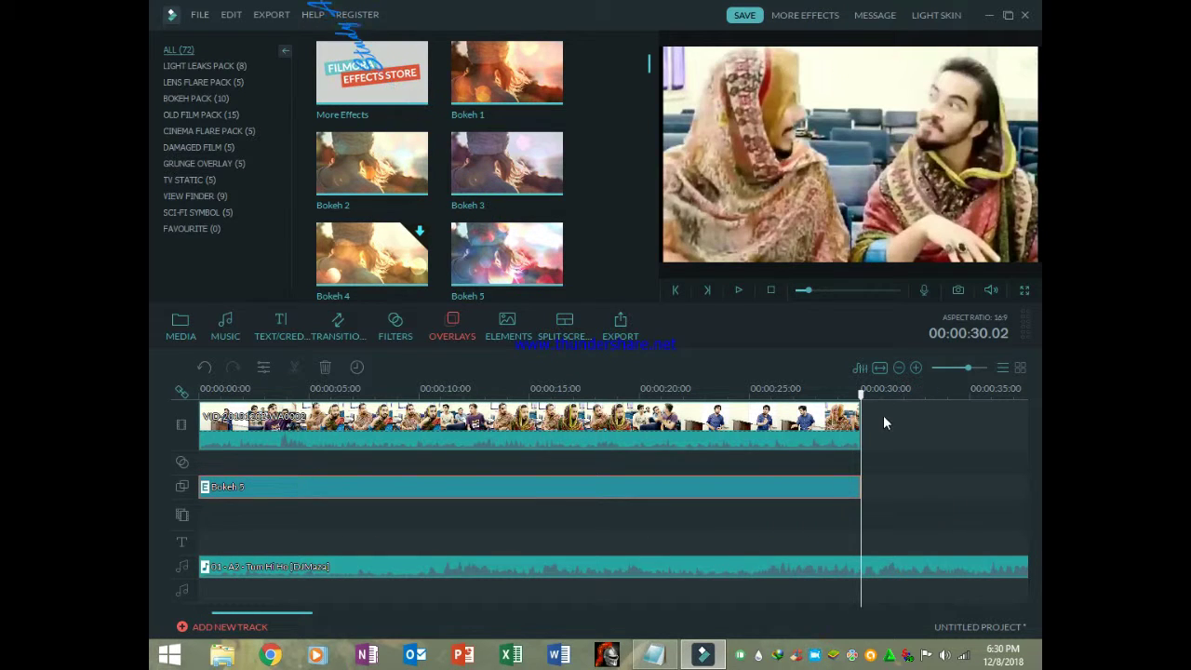
- Play a short part near the start of the timeline to check the extended overlay, and move the playhead back near the beginning
{"action": "left_click_drag", "start_coordinate": [863, 401], "coordinate": [264, 479]}
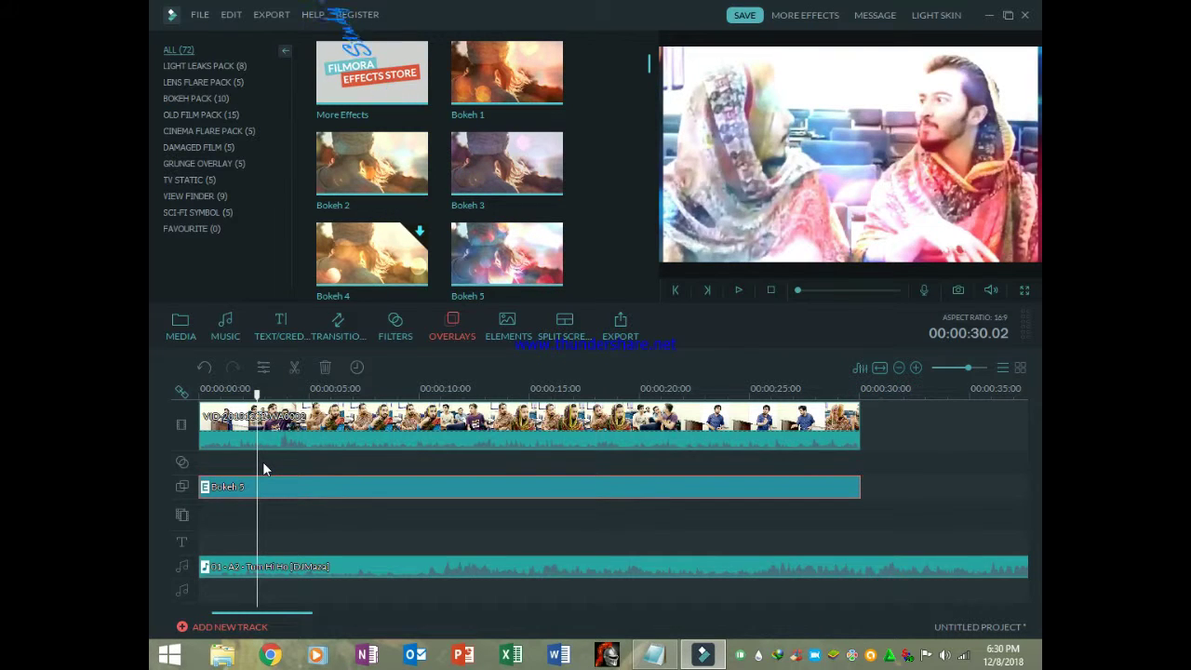
{"action": "key", "text": "space"}
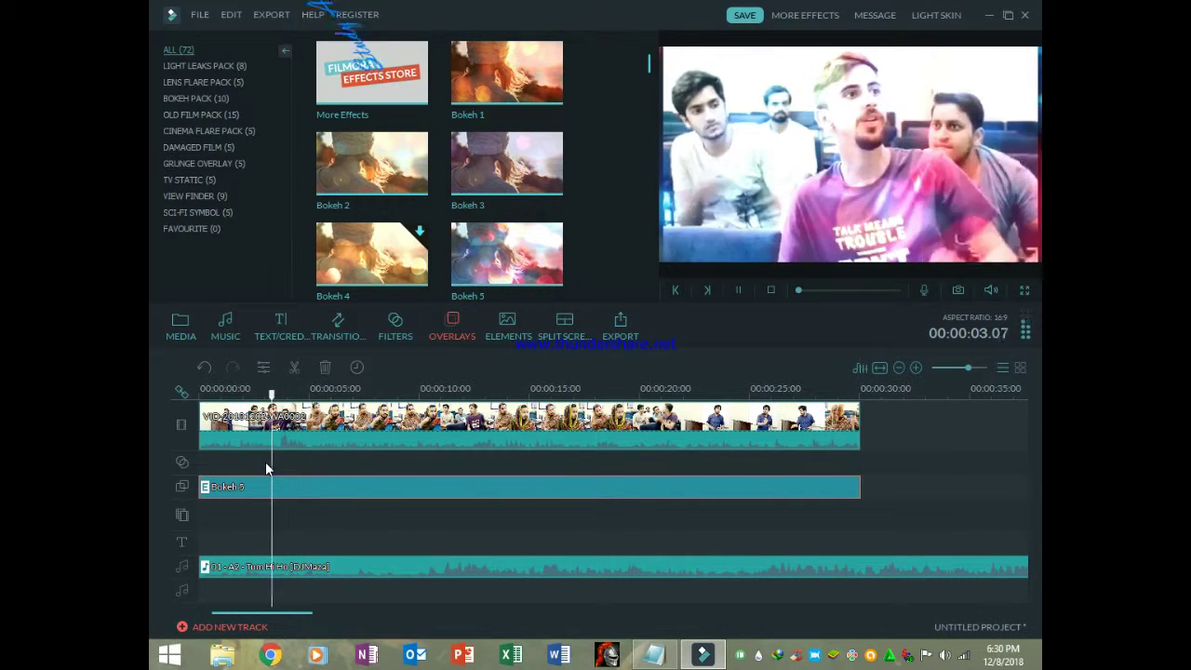
{"action": "key", "text": "space"}
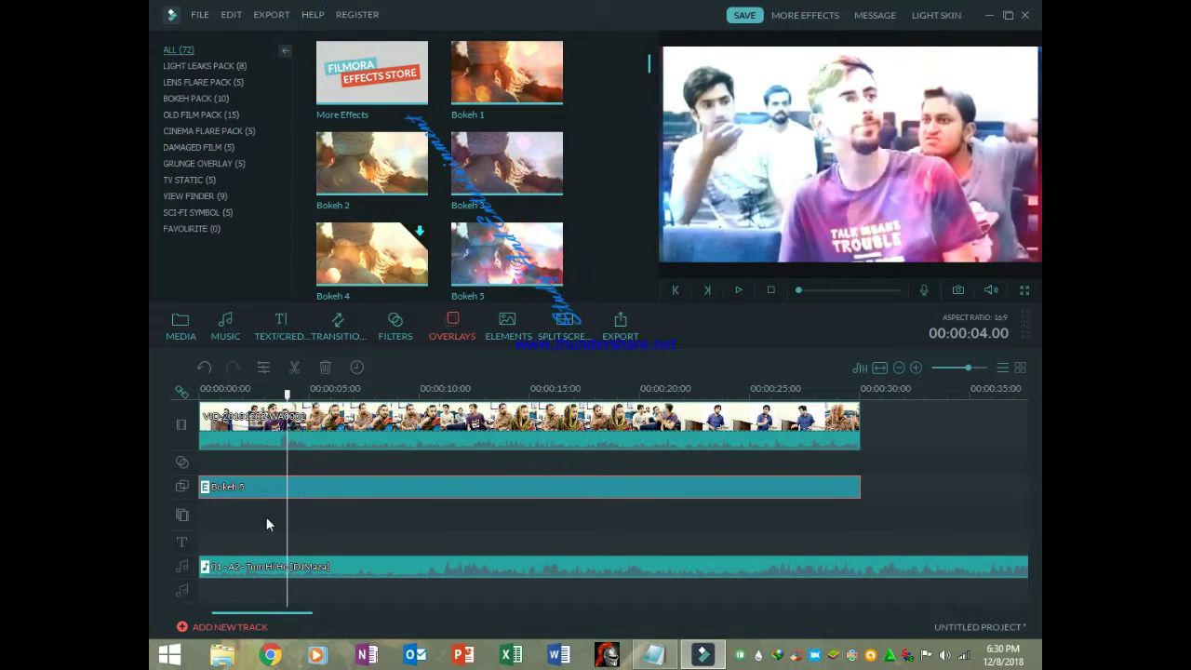
{"action": "left_click_drag", "start_coordinate": [289, 395], "coordinate": [230, 396]}
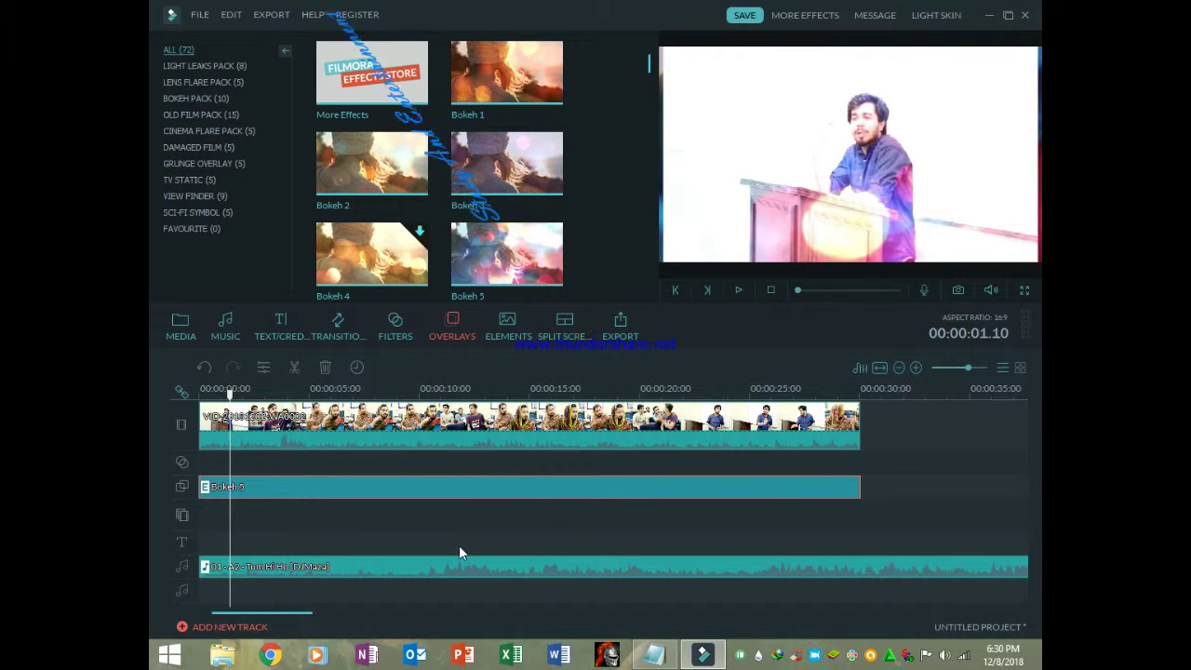
- Export the project as an MP4 named My Video to F:\ at 1280*720, dismissing the antivirus notification
{"action": "left_click", "coordinate": [620, 326]}
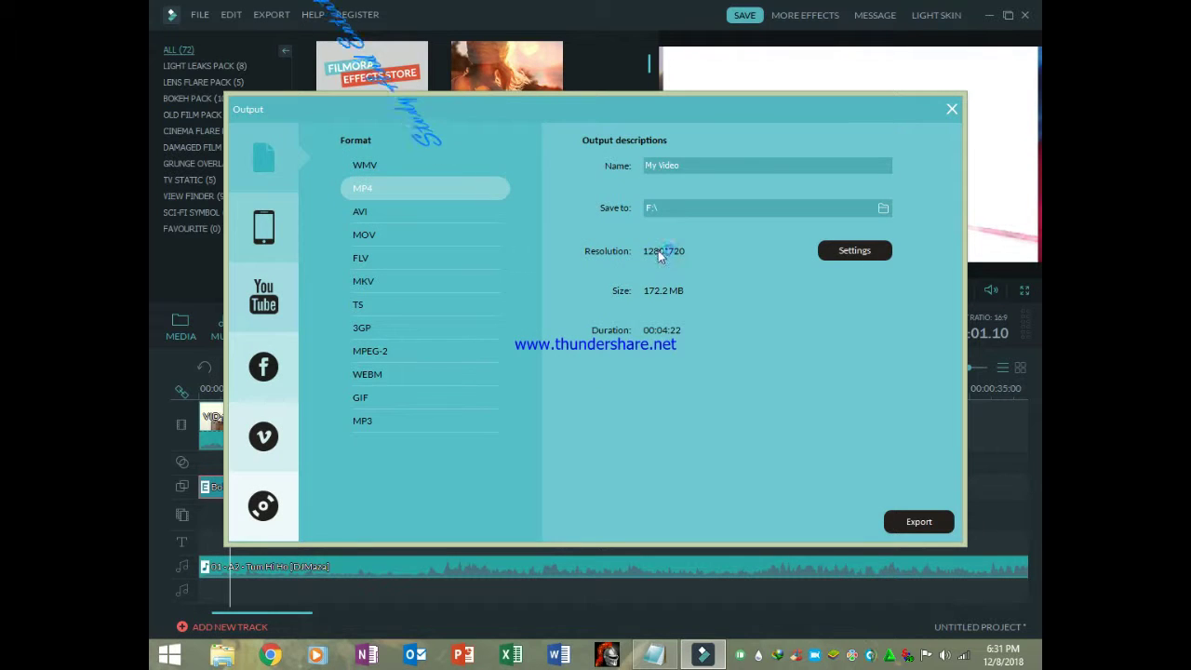
{"action": "left_click_drag", "start_coordinate": [764, 120], "coordinate": [709, 413]}
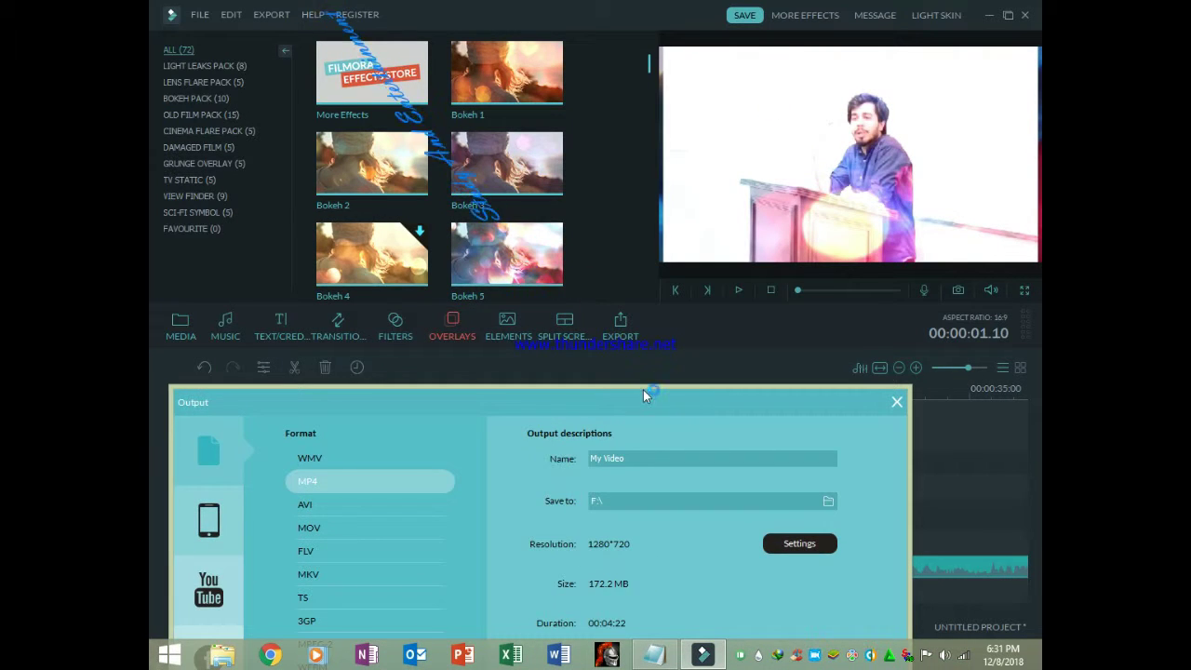
{"action": "left_click_drag", "start_coordinate": [648, 370], "coordinate": [706, 140]}
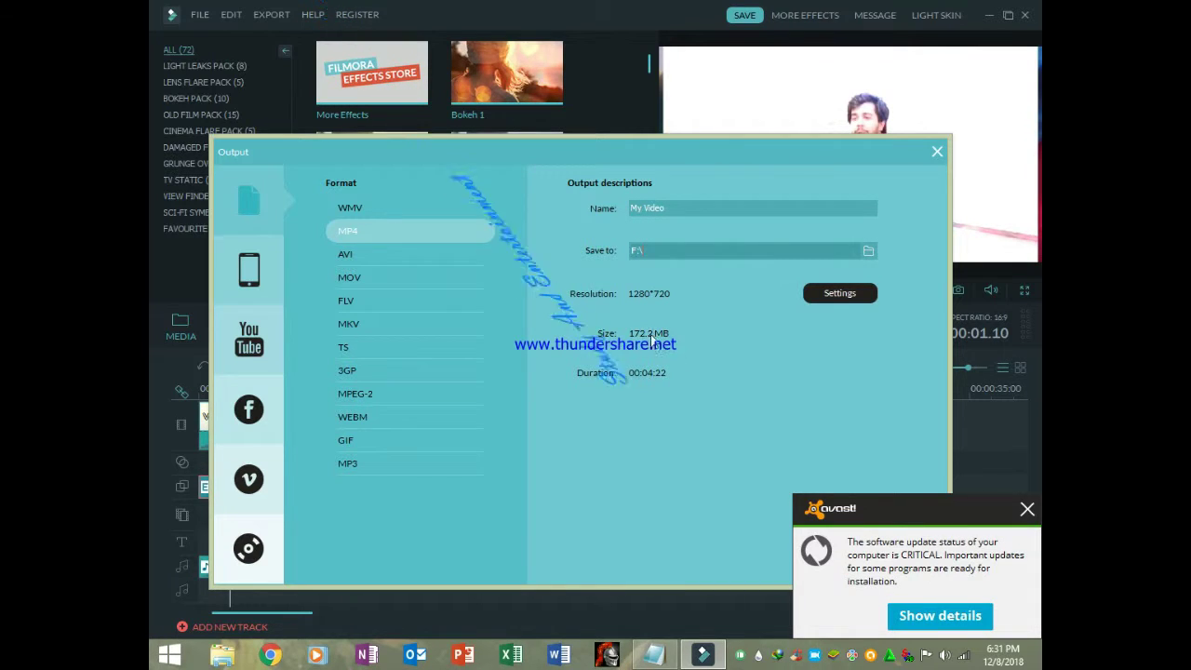
{"action": "left_click", "coordinate": [1027, 510]}
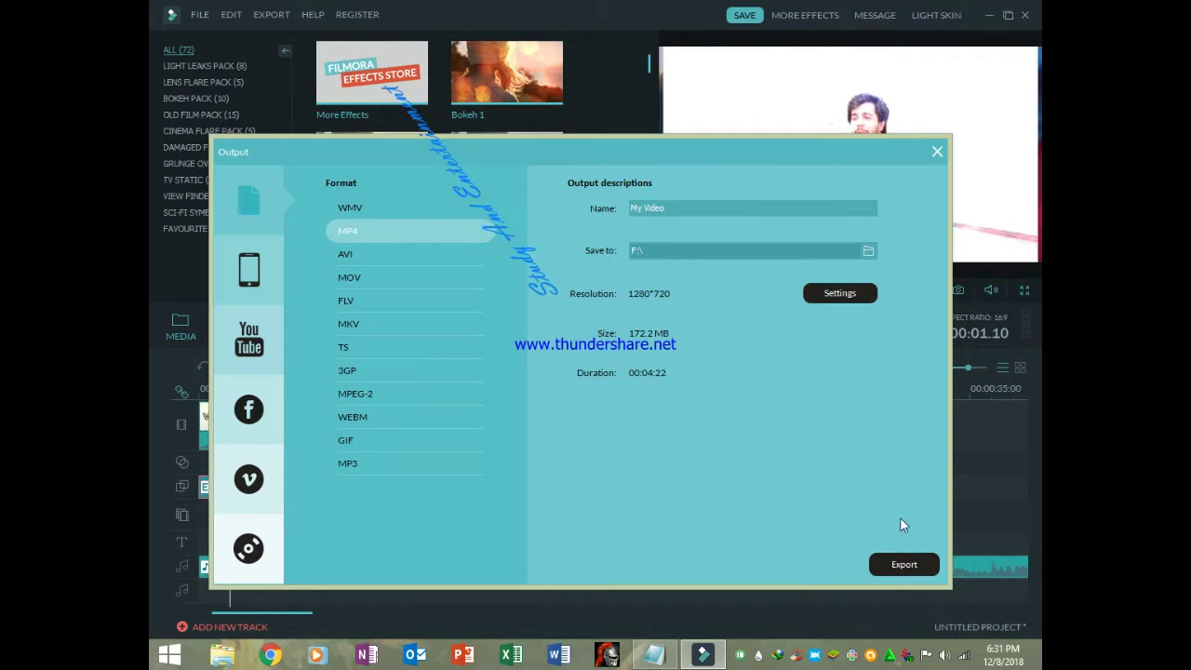
{"action": "left_click", "coordinate": [898, 569]}
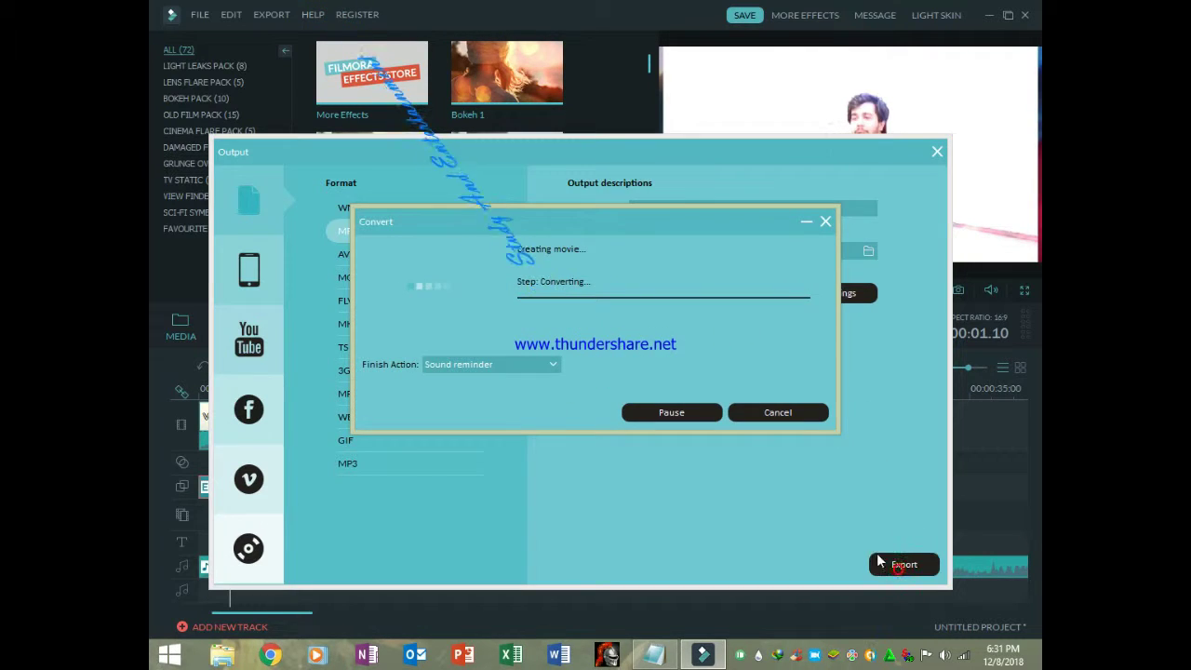